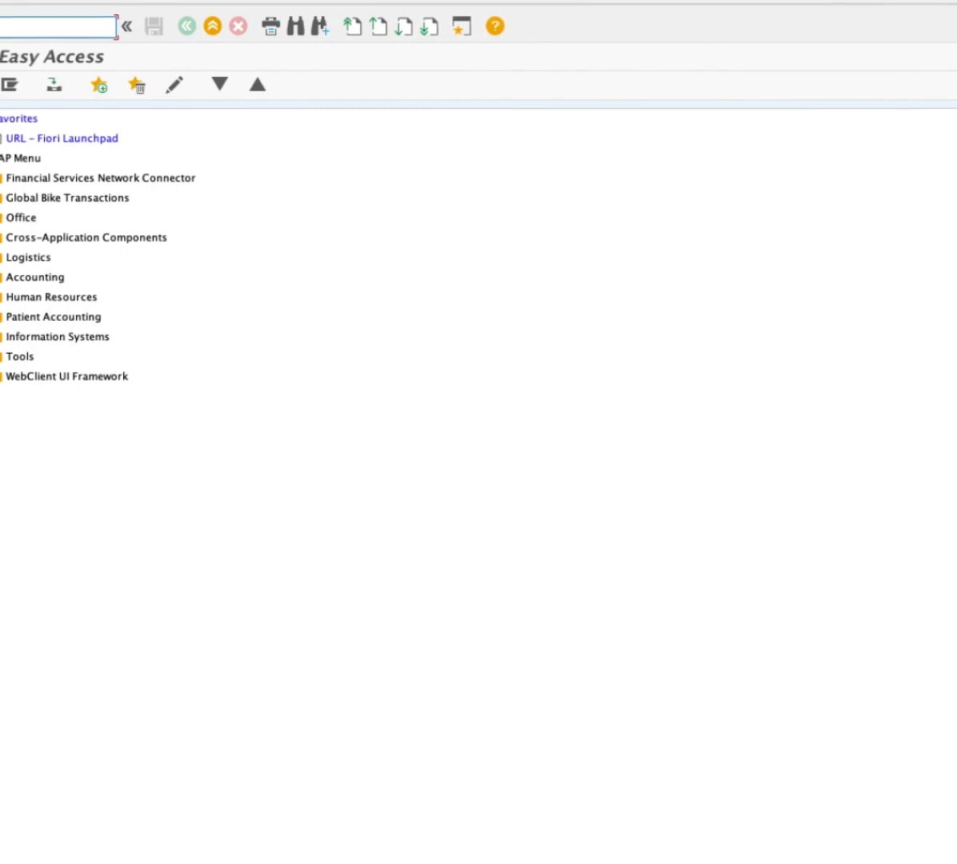
# - Start the Create Material transaction and enter BIKEKIT100 as the material number
pyautogui.write('M01')
pyautogui.press('Return')
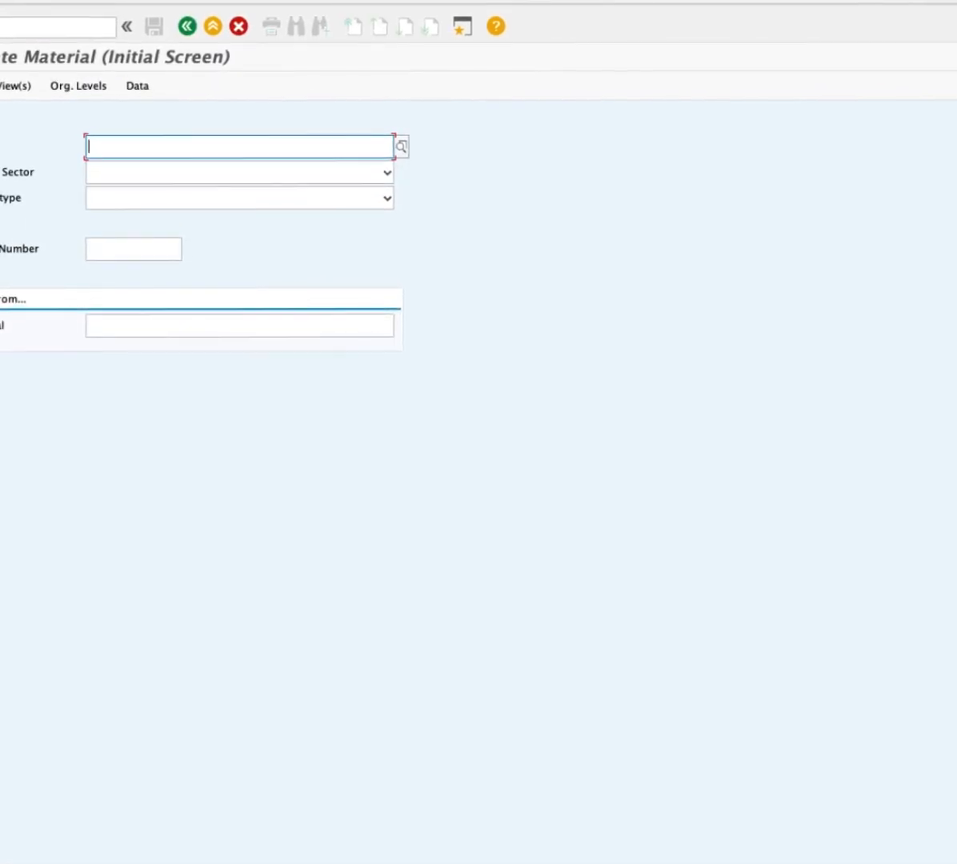
pyautogui.write('BIK')
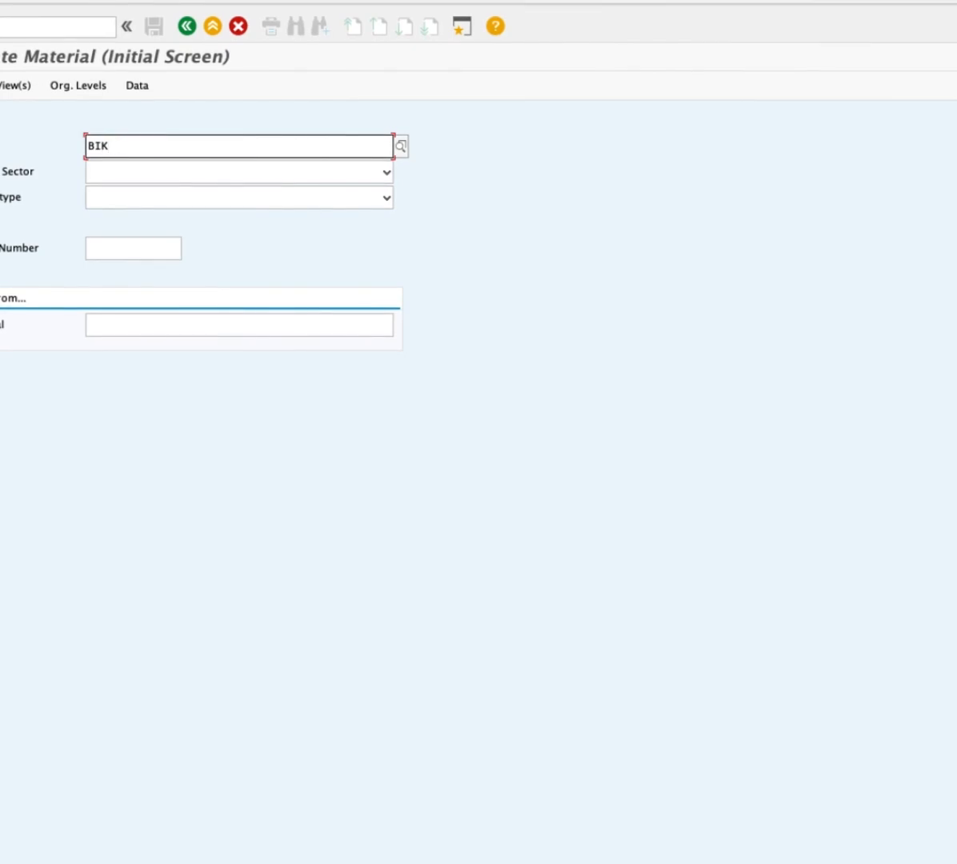
pyautogui.write('EKIT')
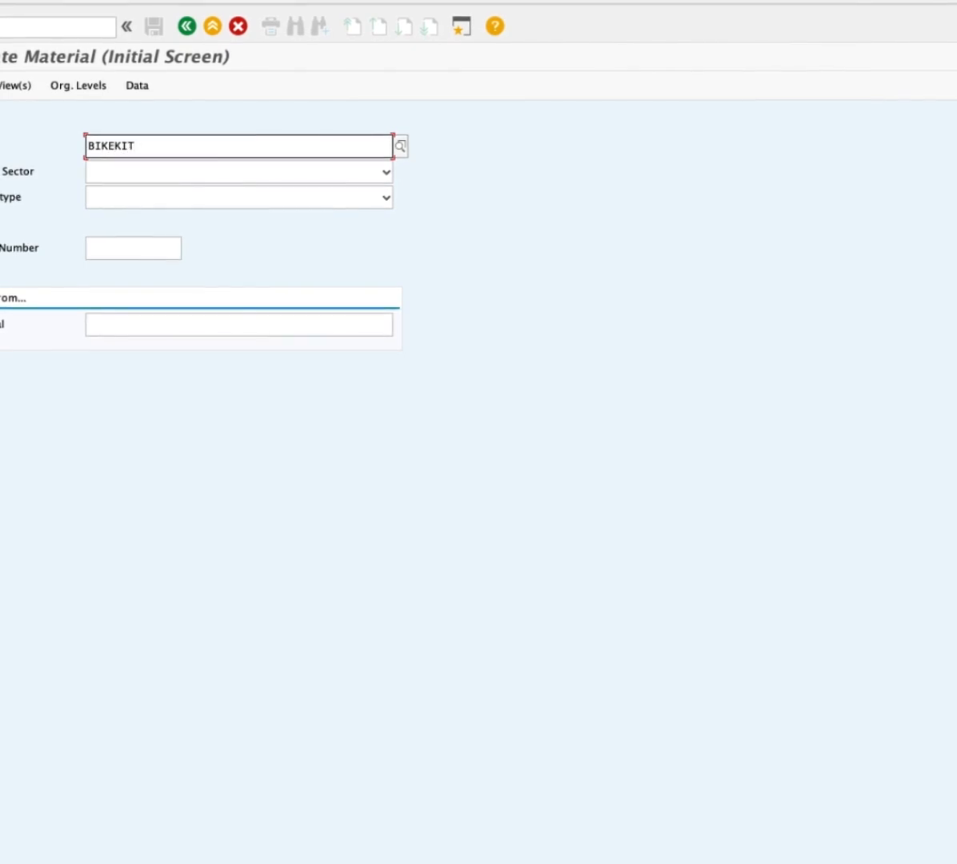
pyautogui.write('100')
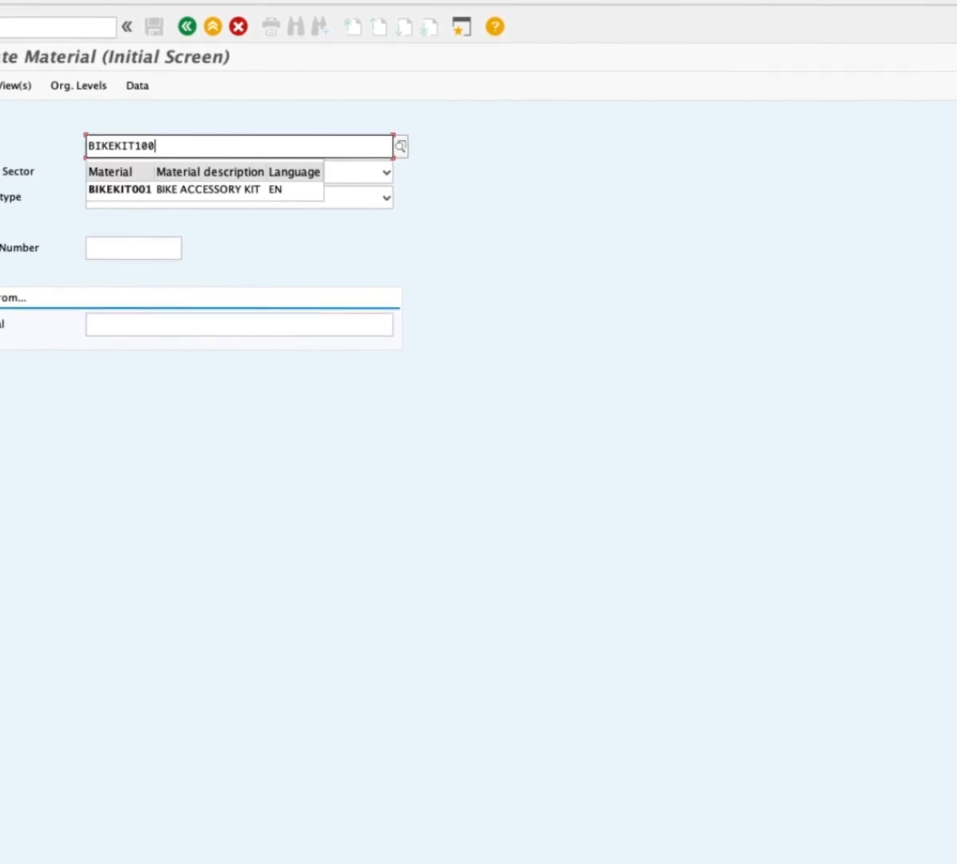
pyautogui.click(737, 228)
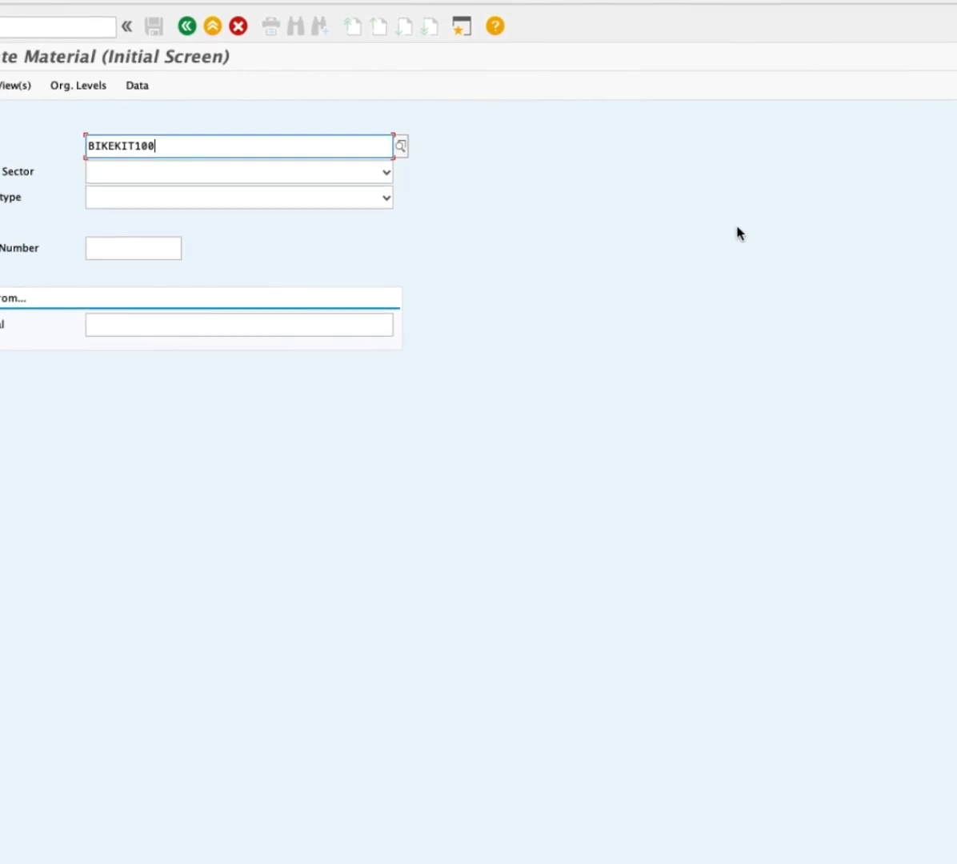
# - Set the industry sector to Mechanical engineering and the material type to Finished Product, and continue to the view selection
pyautogui.click(311, 174)
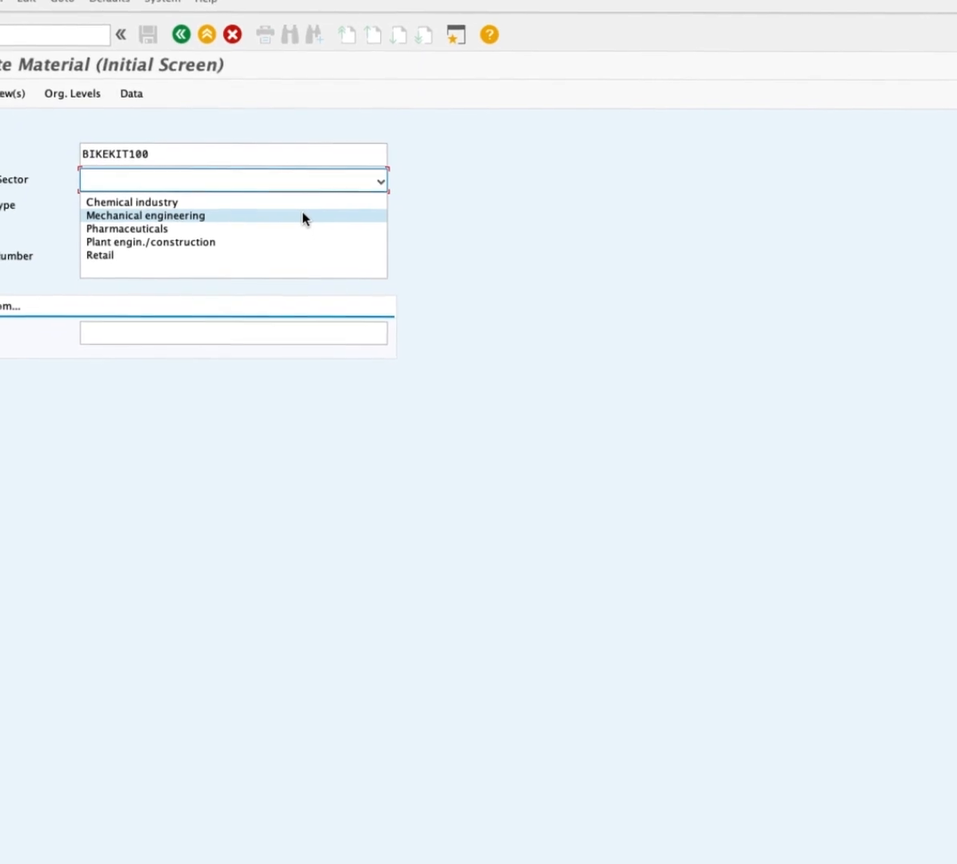
pyautogui.click(307, 212)
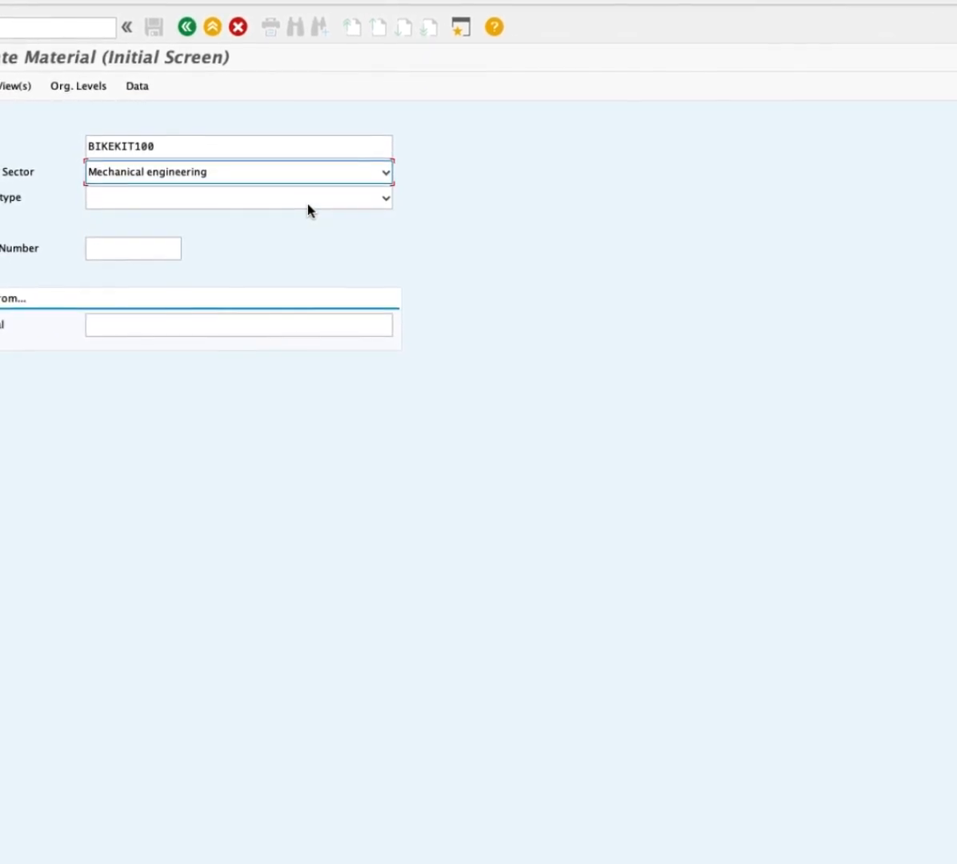
pyautogui.click(314, 205)
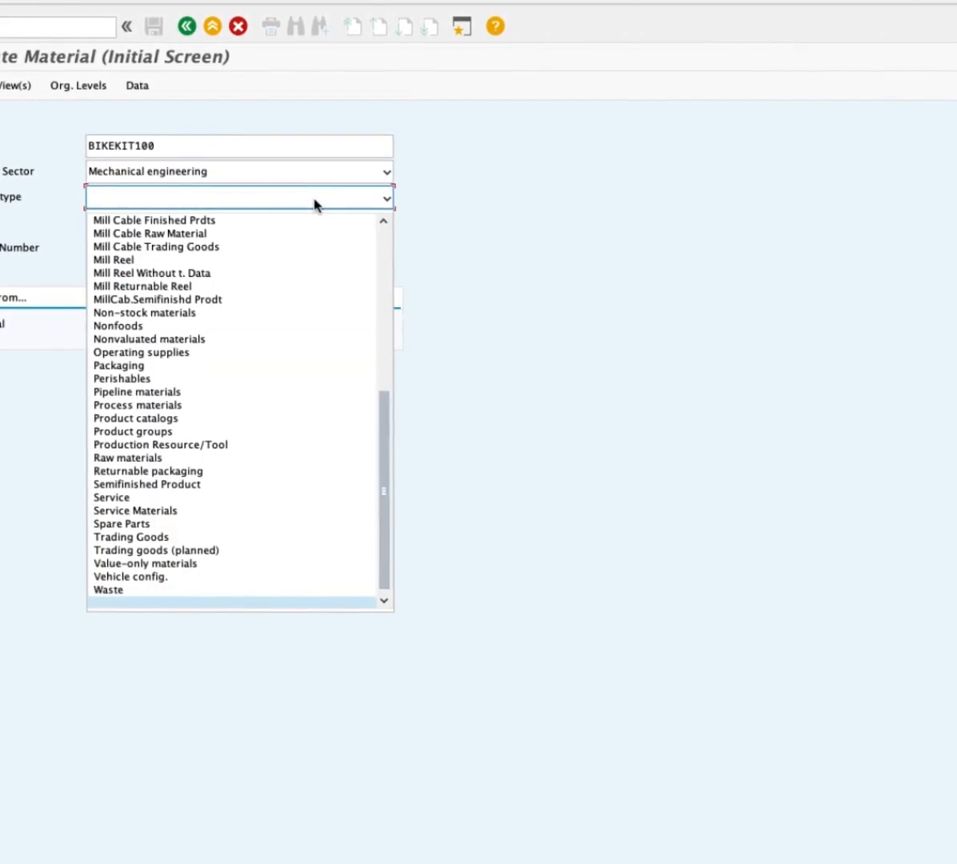
pyautogui.scroll(3, 314, 205)
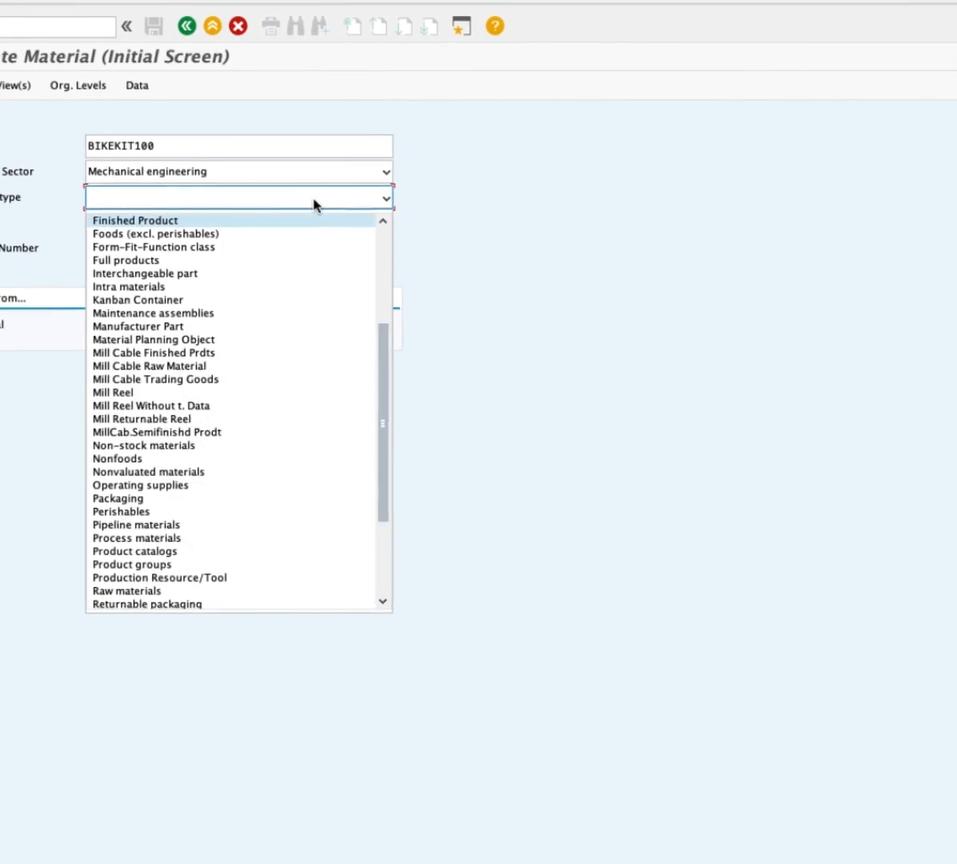
pyautogui.click(310, 220)
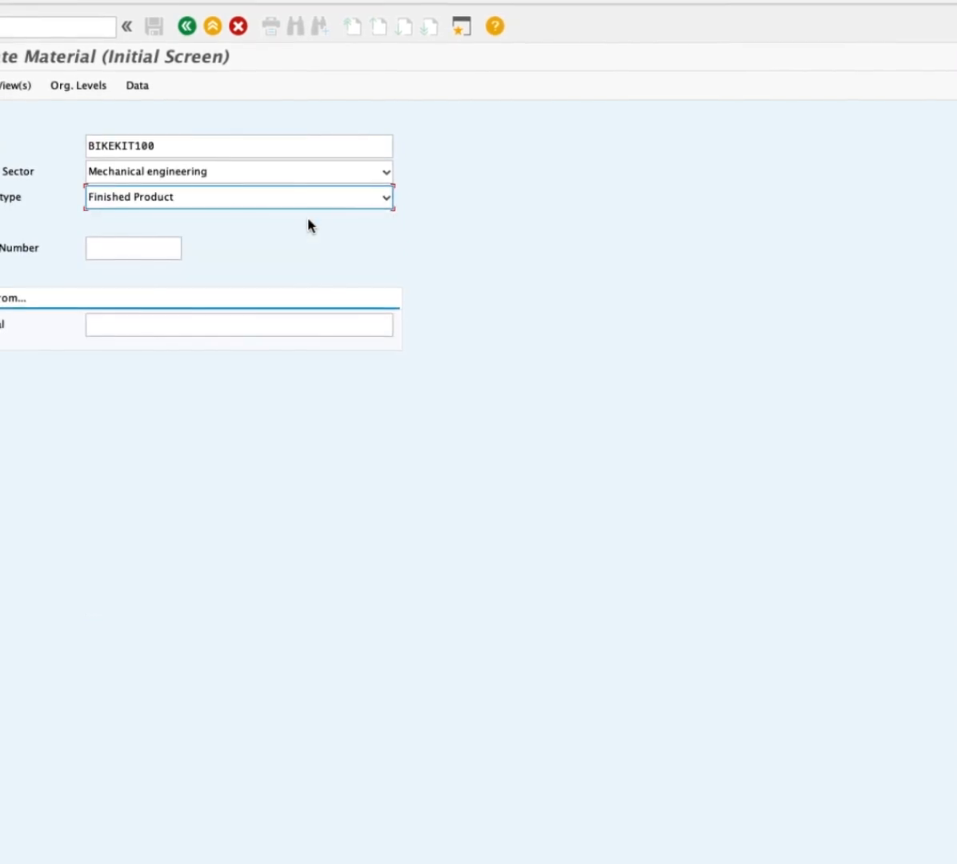
pyautogui.press('Return')
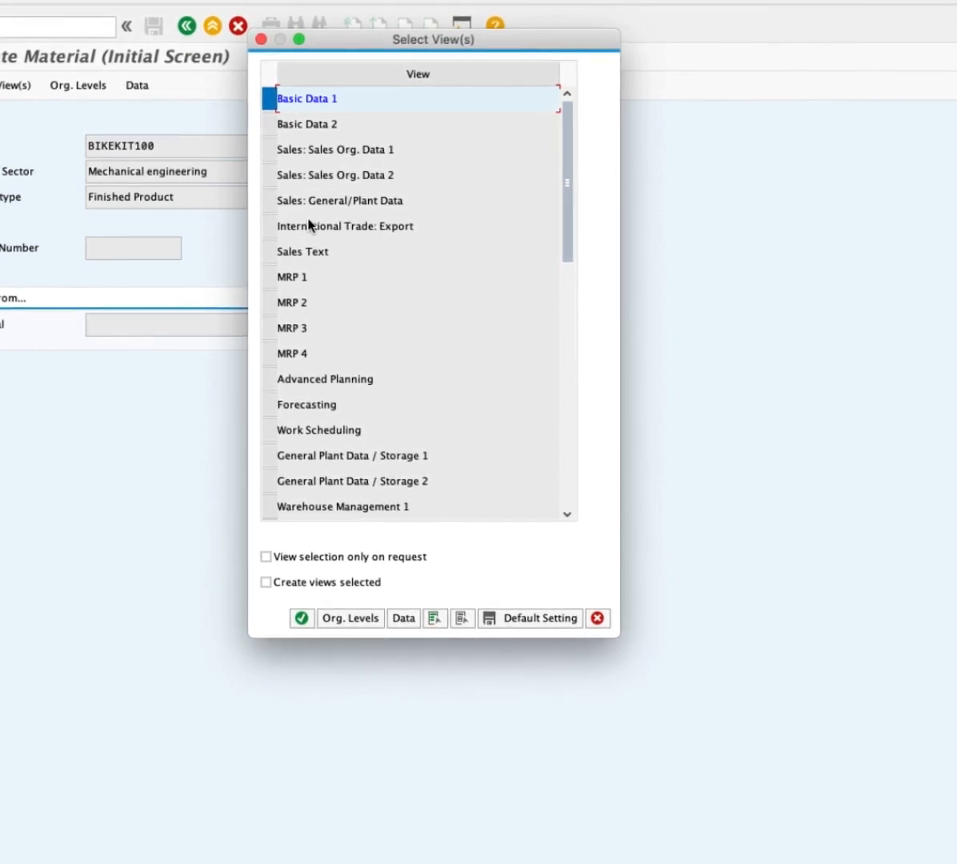
# - Add MRP 1, MRP 2, MRP 3, Work Scheduling and Accounting 1 to the selected material views
pyautogui.click(269, 280)
pyautogui.click(268, 305)
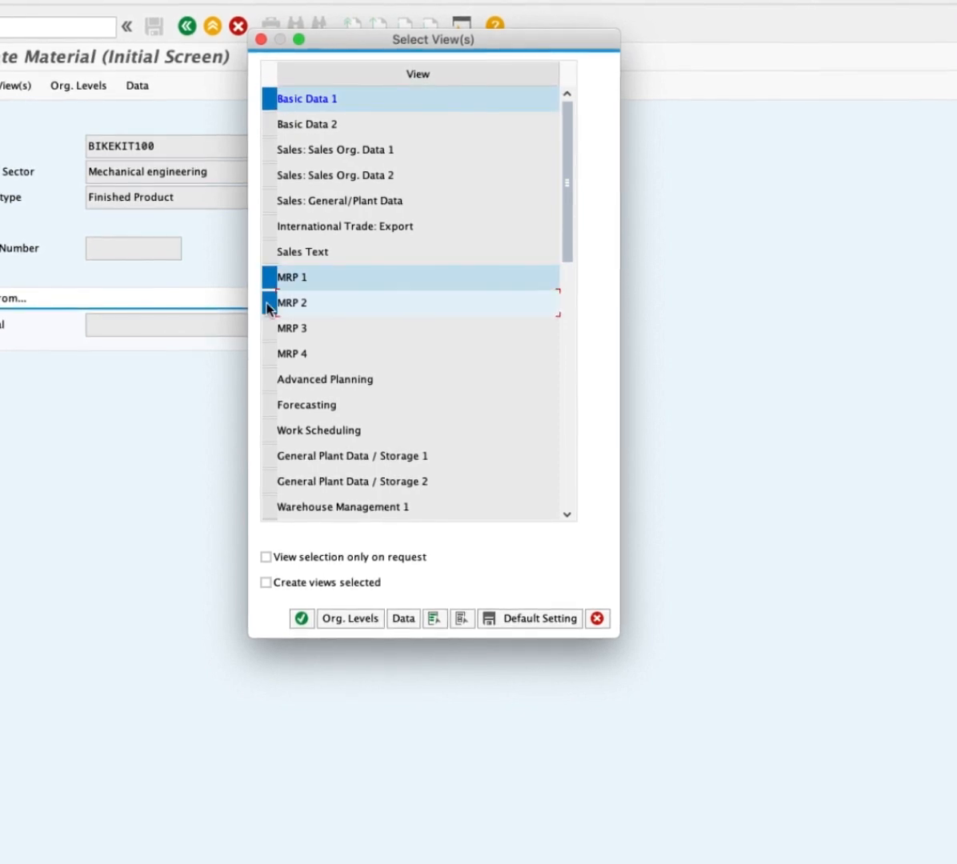
pyautogui.click(269, 330)
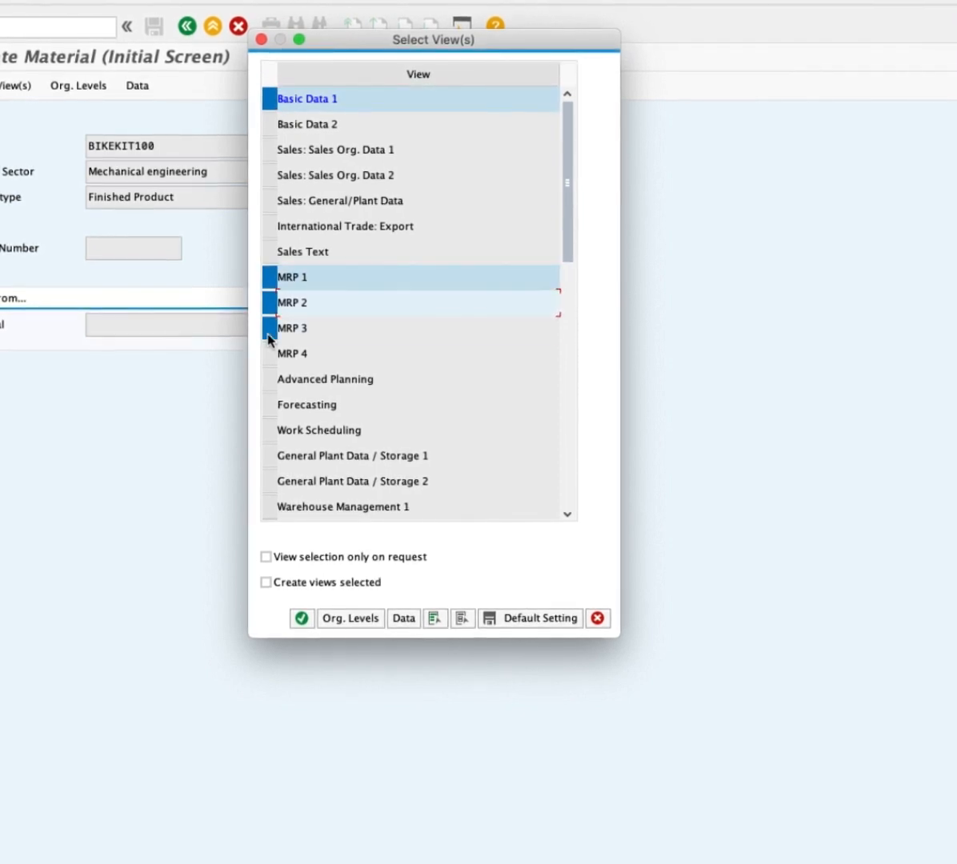
pyautogui.click(268, 432)
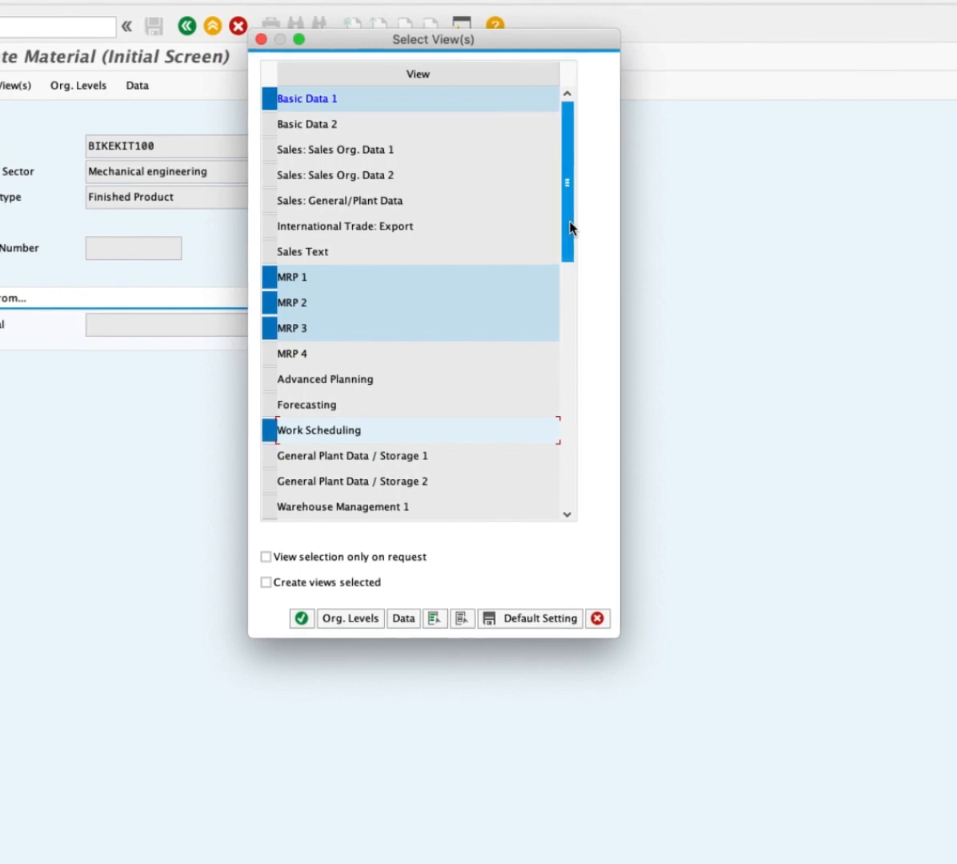
pyautogui.moveTo(570, 228); pyautogui.dragTo(572, 359)
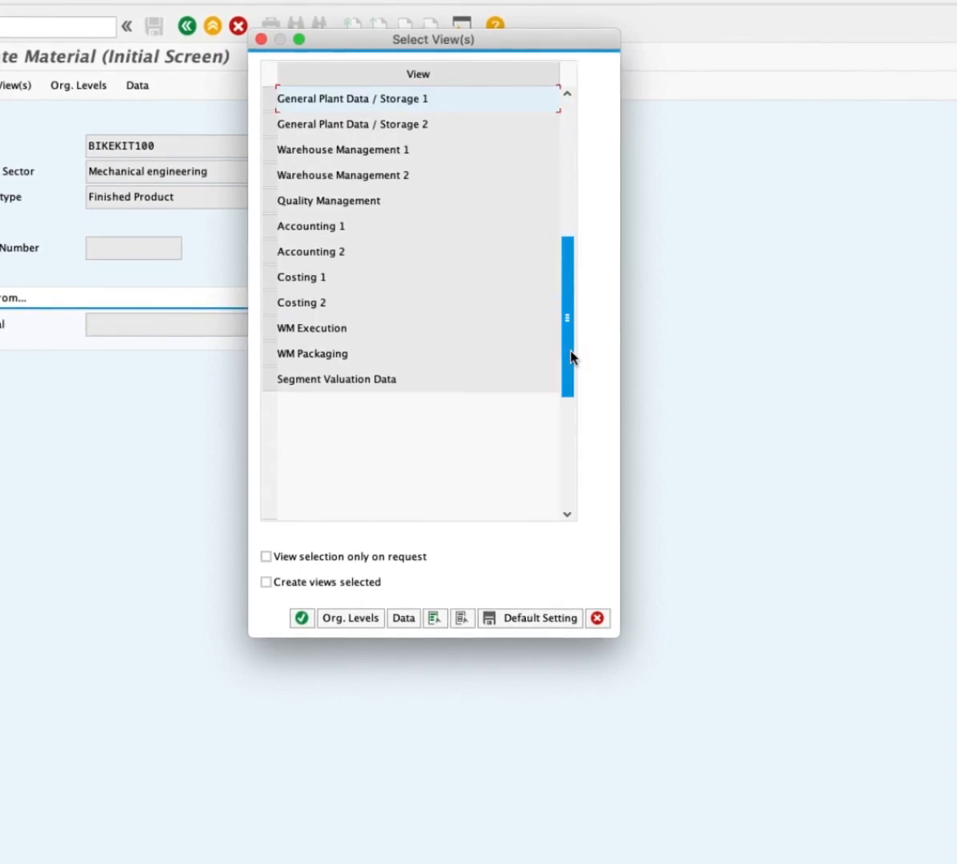
pyautogui.click(269, 228)
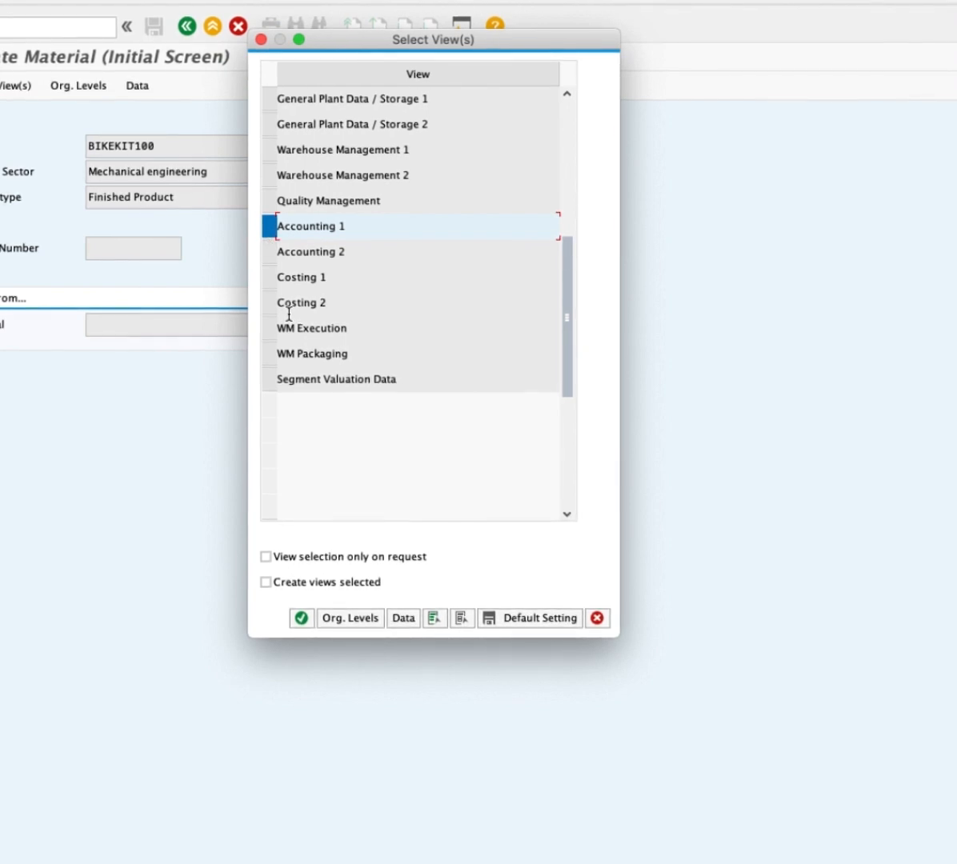
# - Set the plant to MI00 in the organizational levels and confirm
pyautogui.click(349, 619)
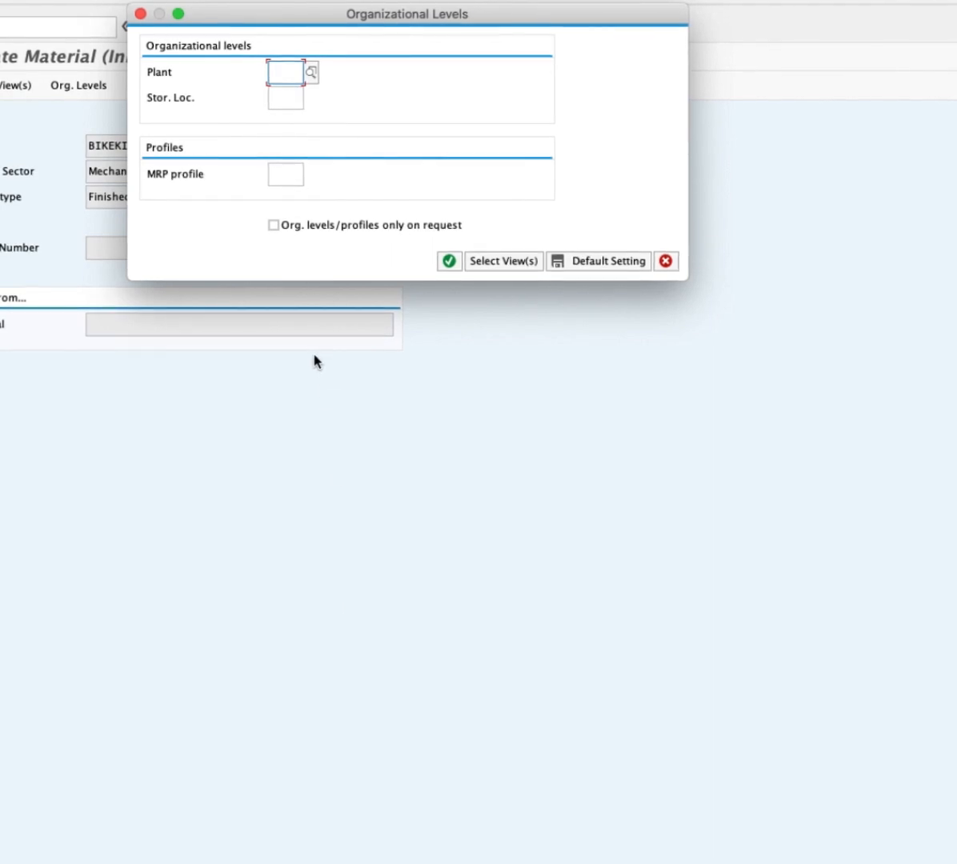
pyautogui.write('M')
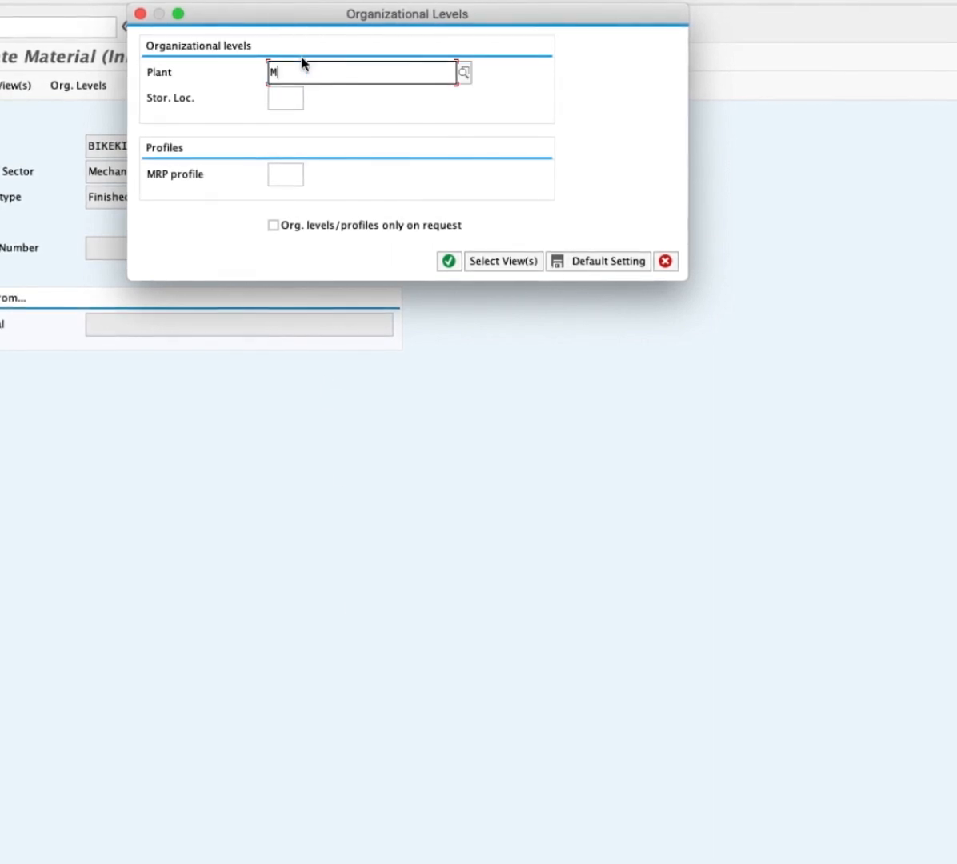
pyautogui.write('I00')
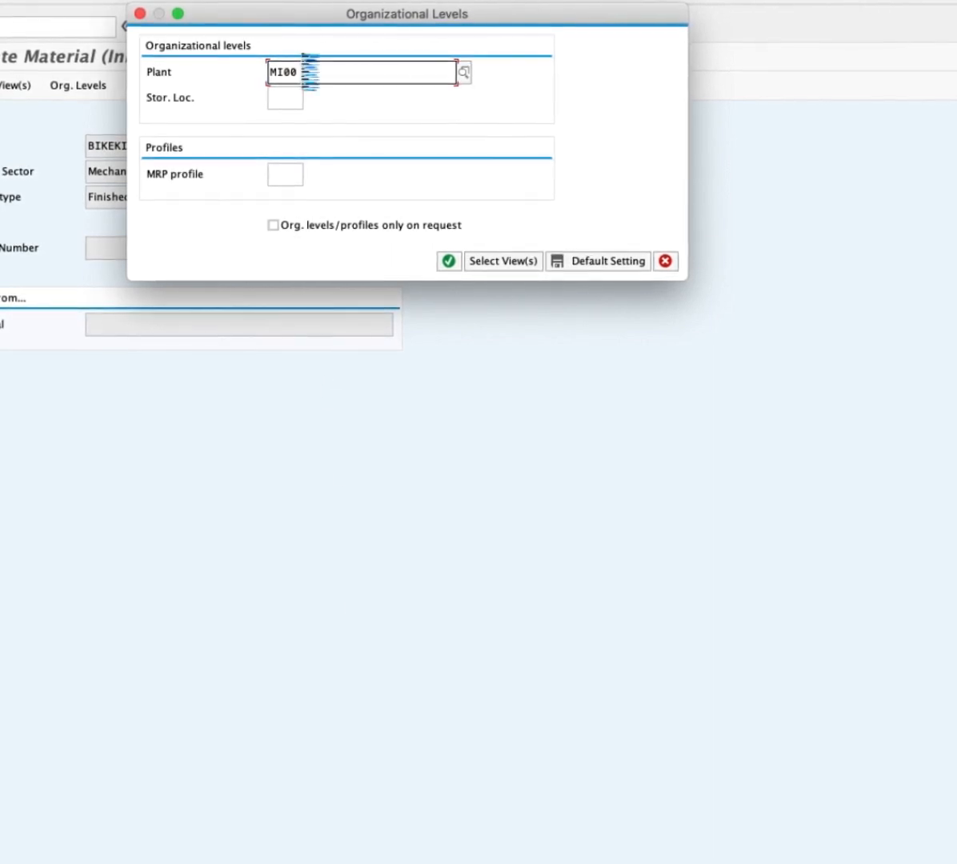
pyautogui.click(449, 261)
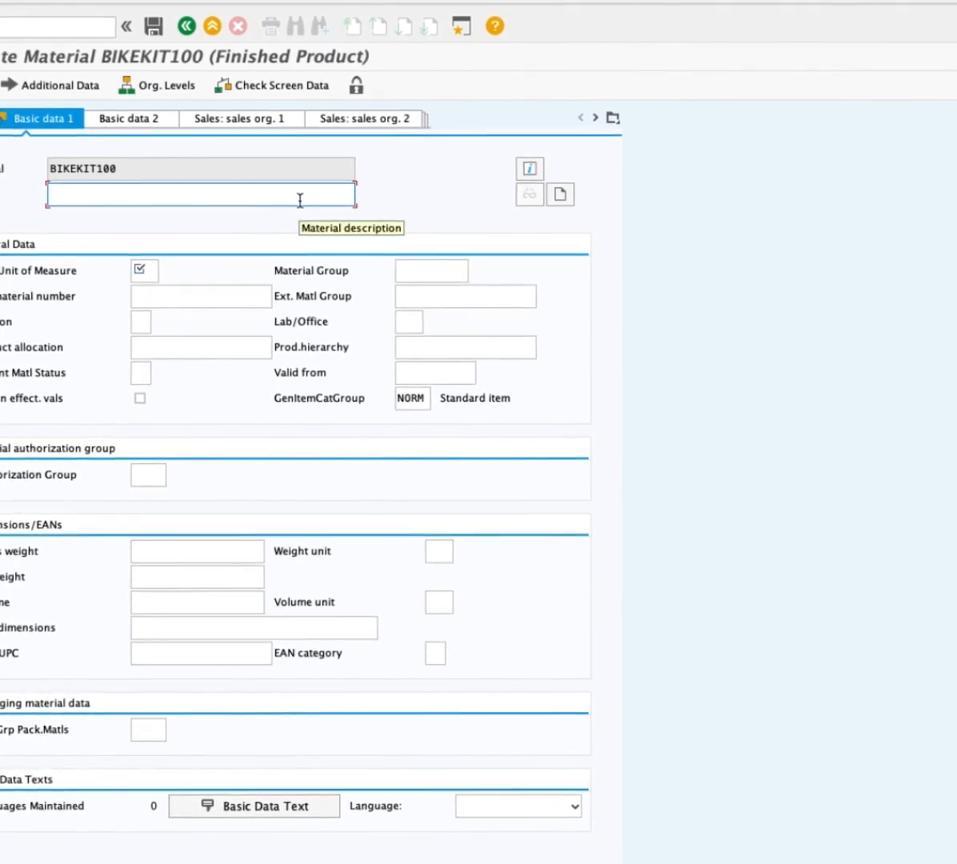
# - Enter the material description "Bike accessory kit" and set the base unit of measure to EA
pyautogui.write('Bike accessory kit')
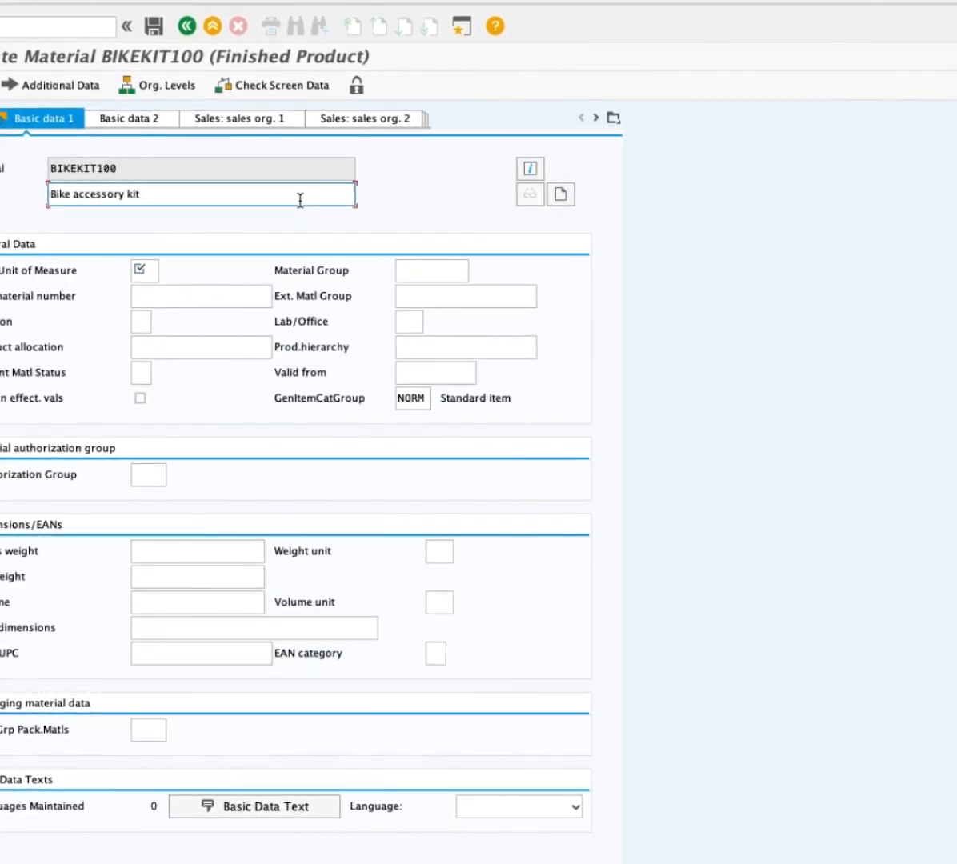
pyautogui.click(155, 272)
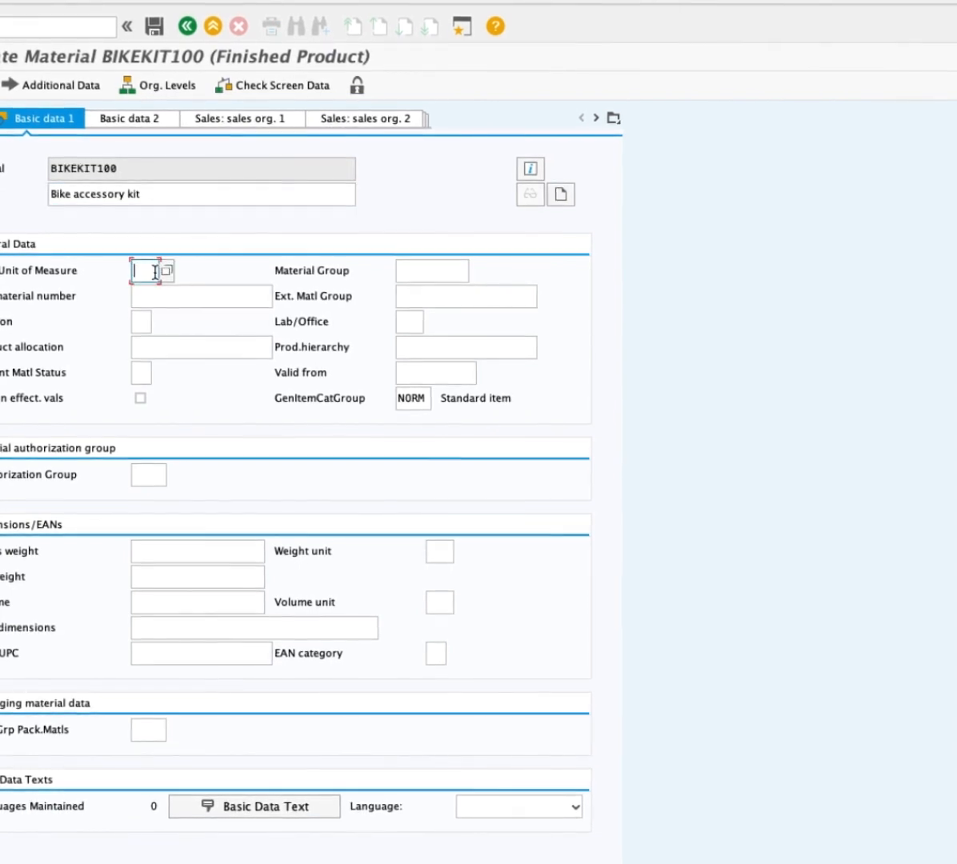
pyautogui.write('EA')
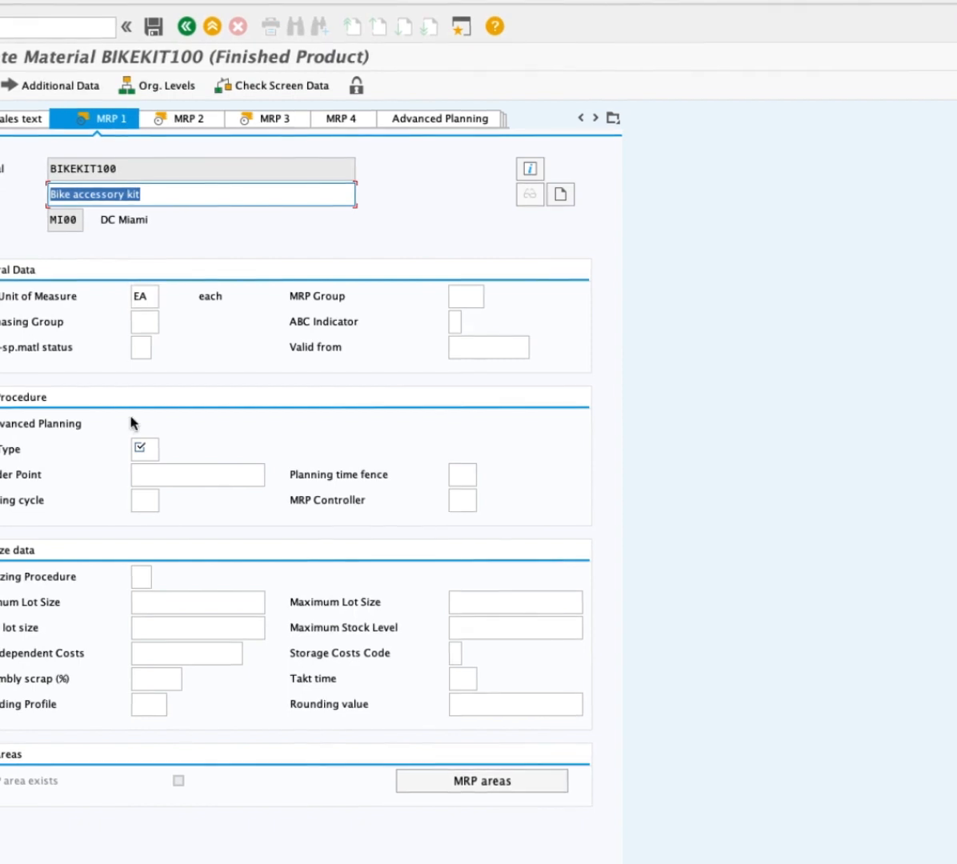
# - Set the MRP type to PD and choose MRP controller 000 for plant MI00 in the MRP 1 view
pyautogui.rightClick(146, 446)
pyautogui.click(147, 446)
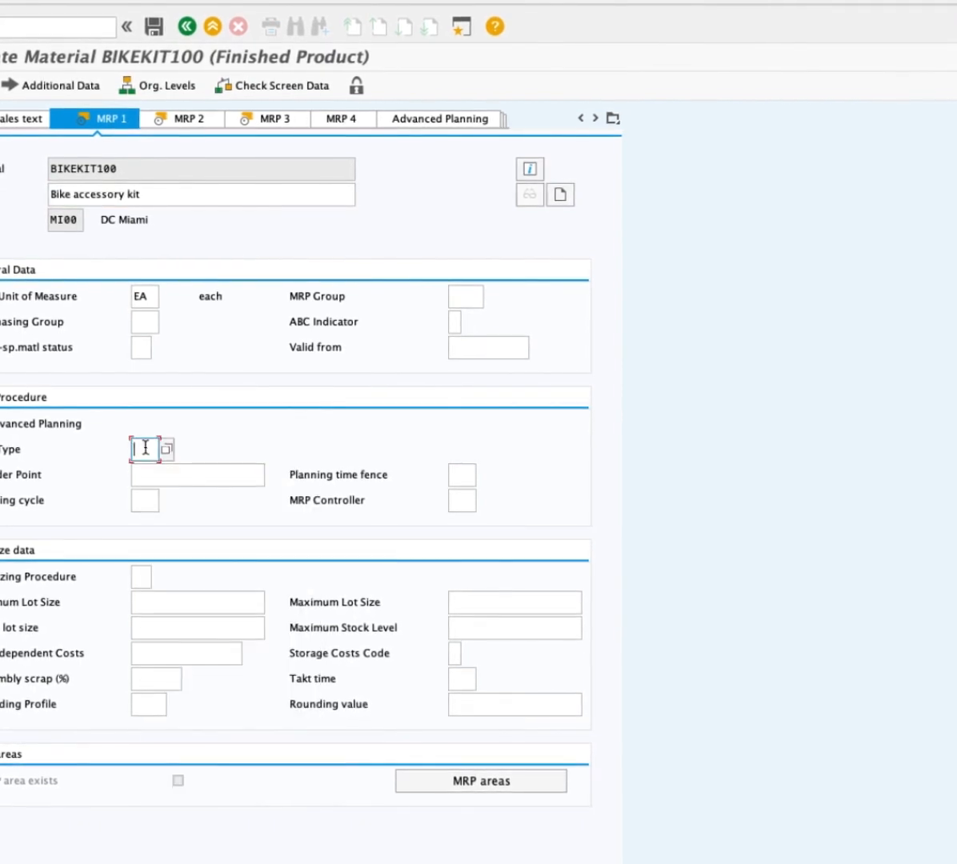
pyautogui.write('P')
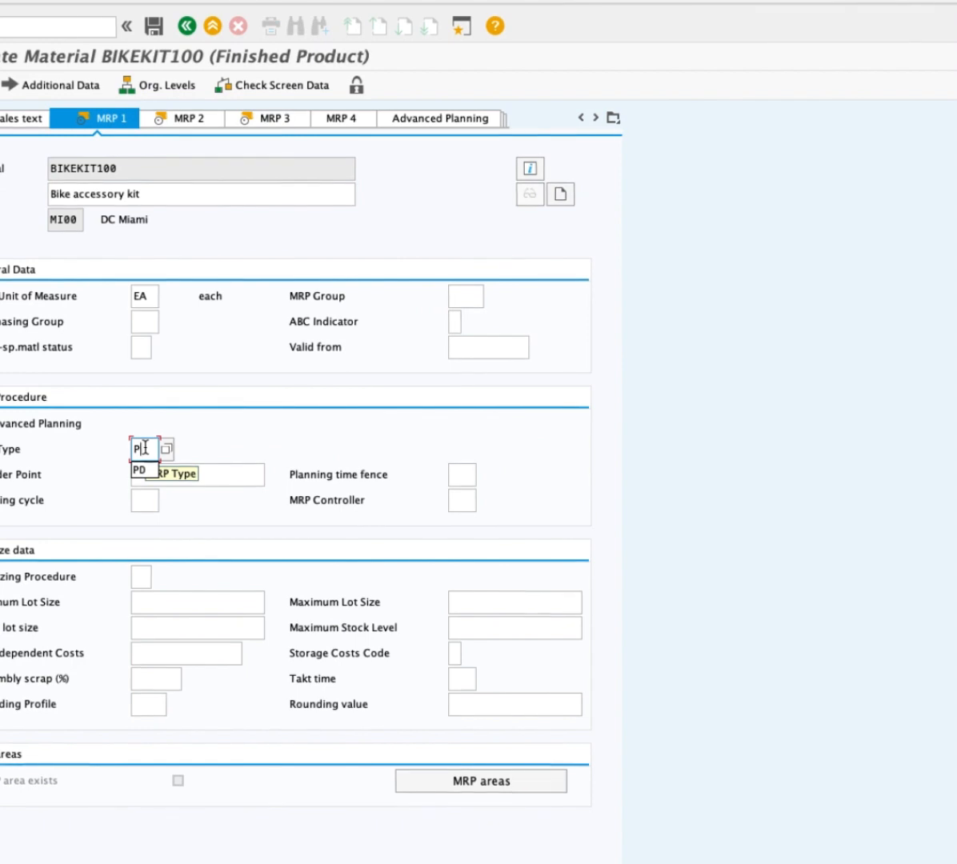
pyautogui.write('D')
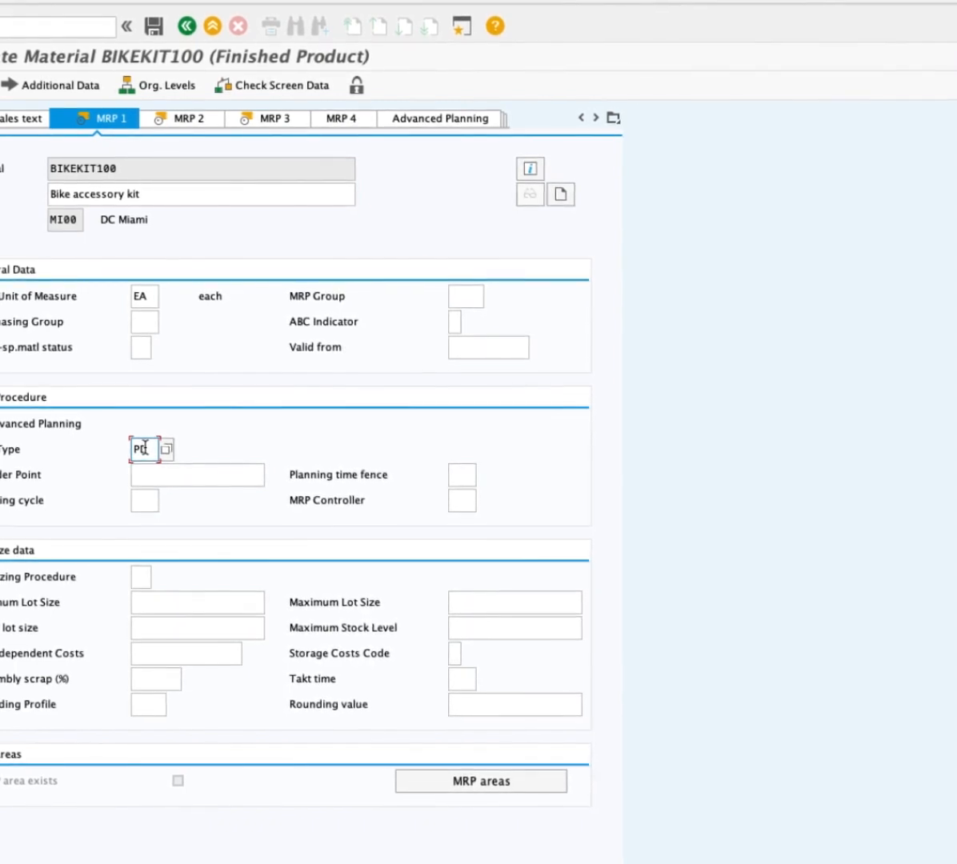
pyautogui.click(456, 501)
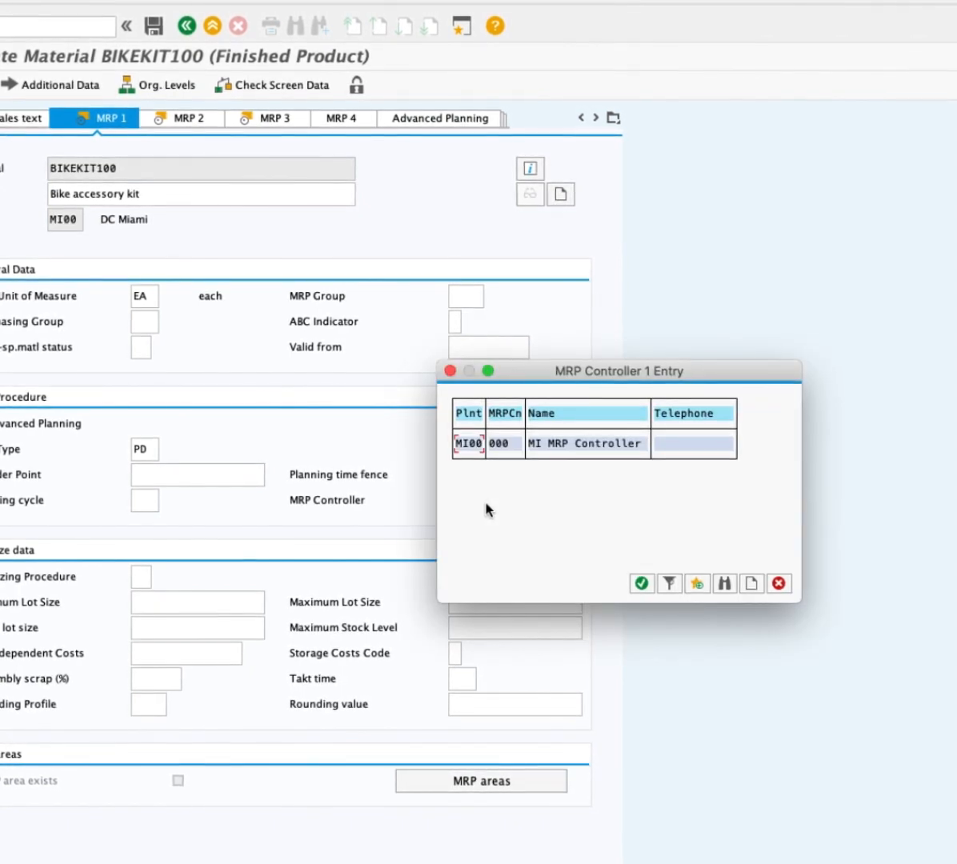
pyautogui.click(499, 444)
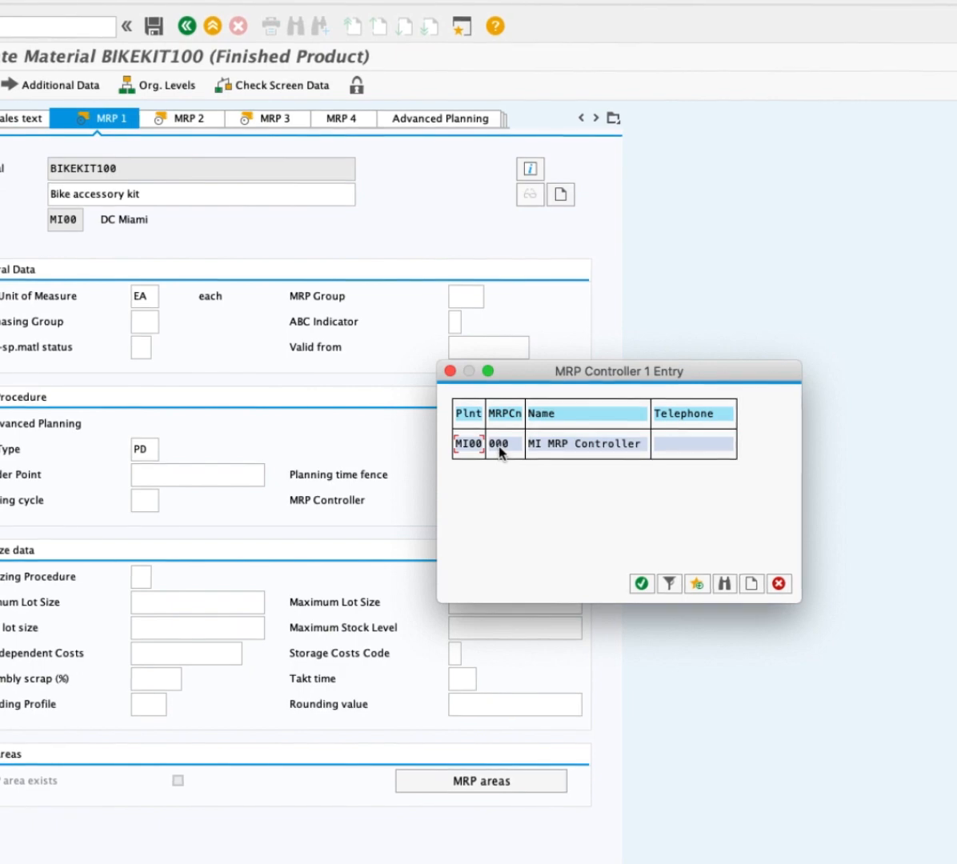
pyautogui.doubleClick(499, 445)
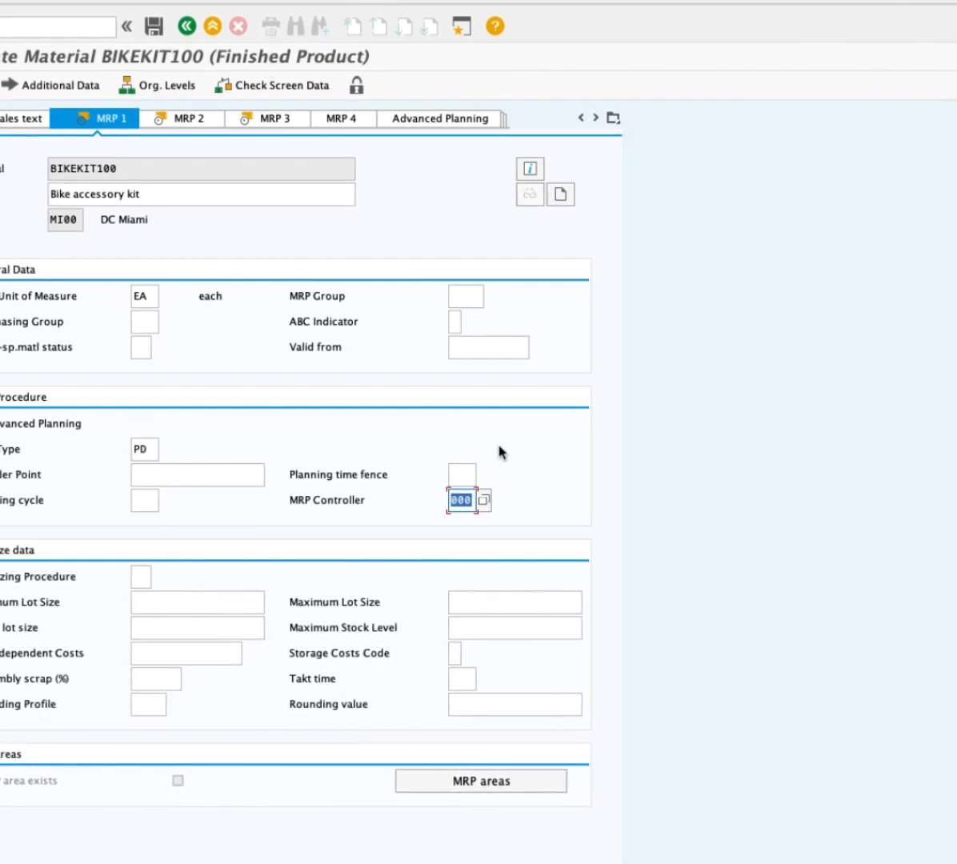
# - Set the lot sizing procedure to EX and continue to the MRP 2 view
pyautogui.click(140, 580)
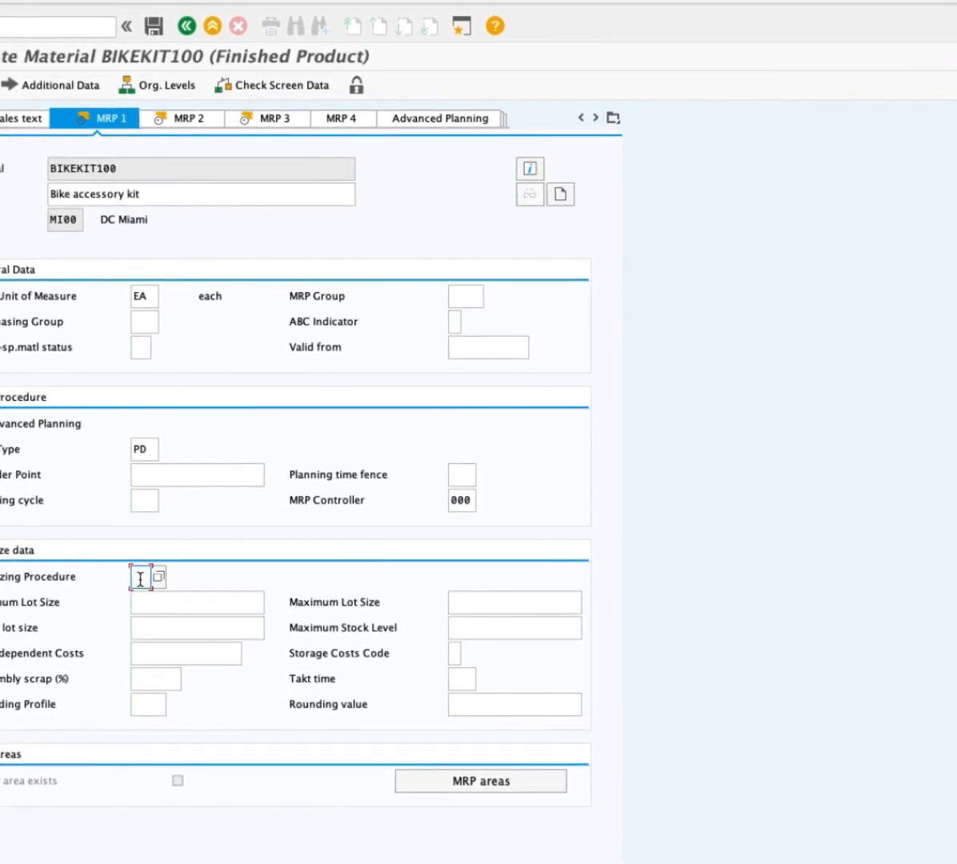
pyautogui.write('E')
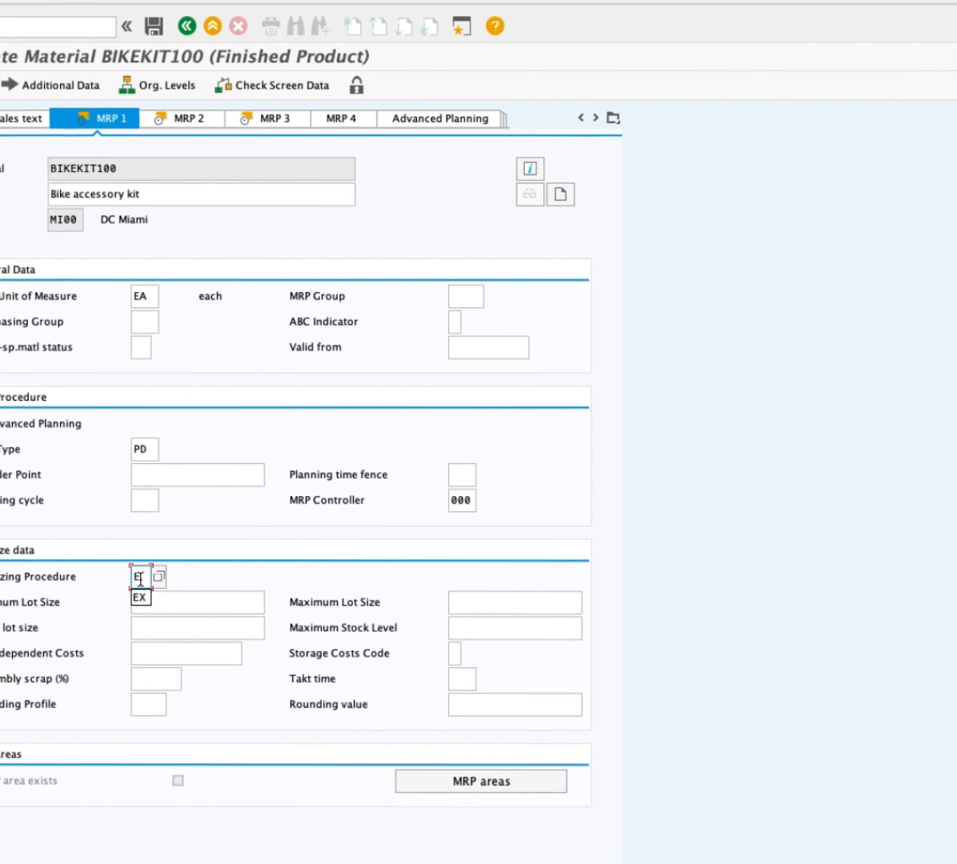
pyautogui.write('X')
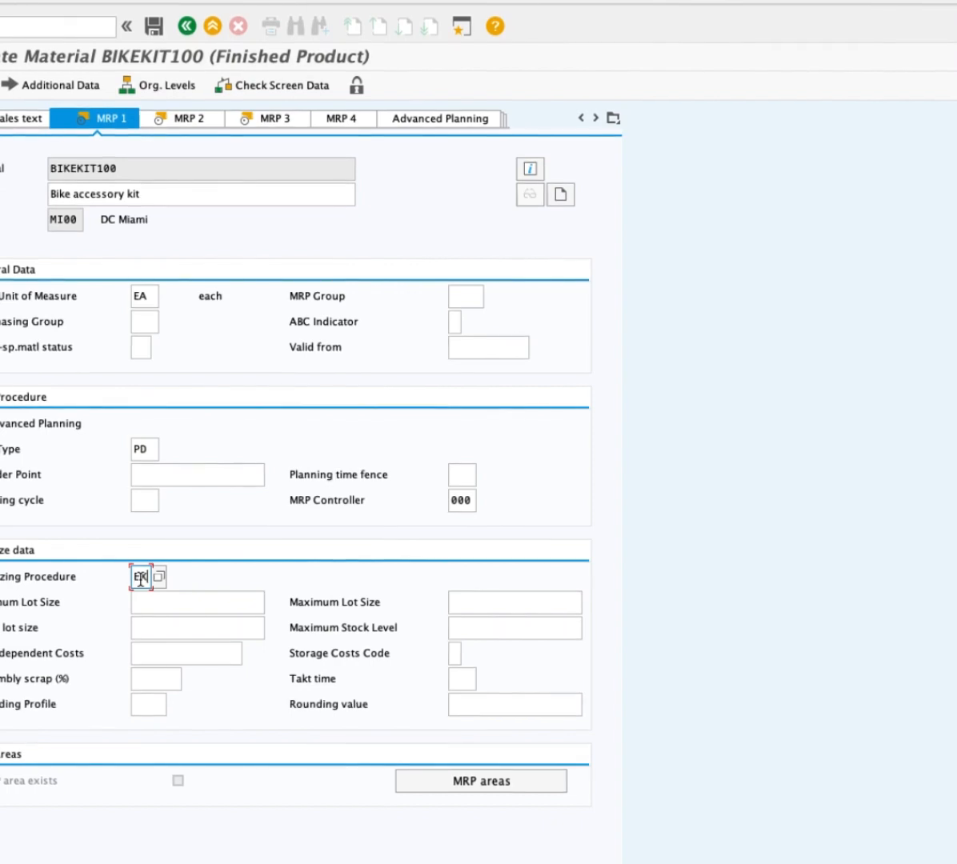
pyautogui.press('Return')
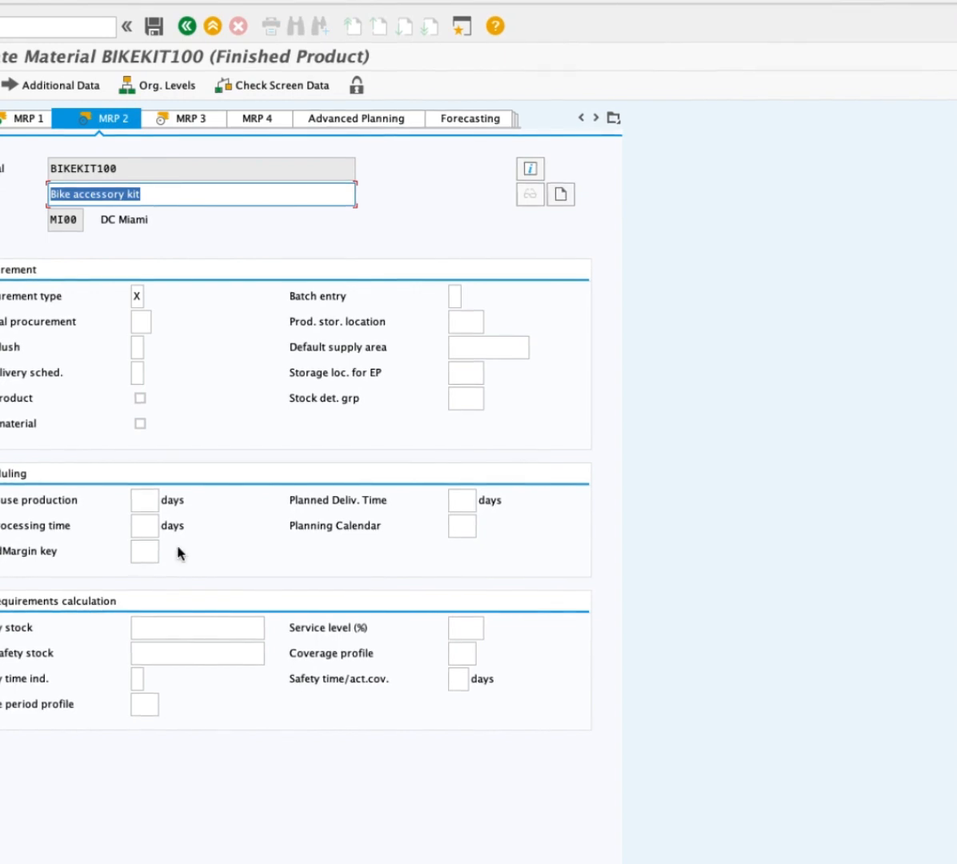
# - Set the procurement type to E (in-house production) and the in-house production time to 1 day, and continue to the MRP 3 view
pyautogui.click(140, 297)
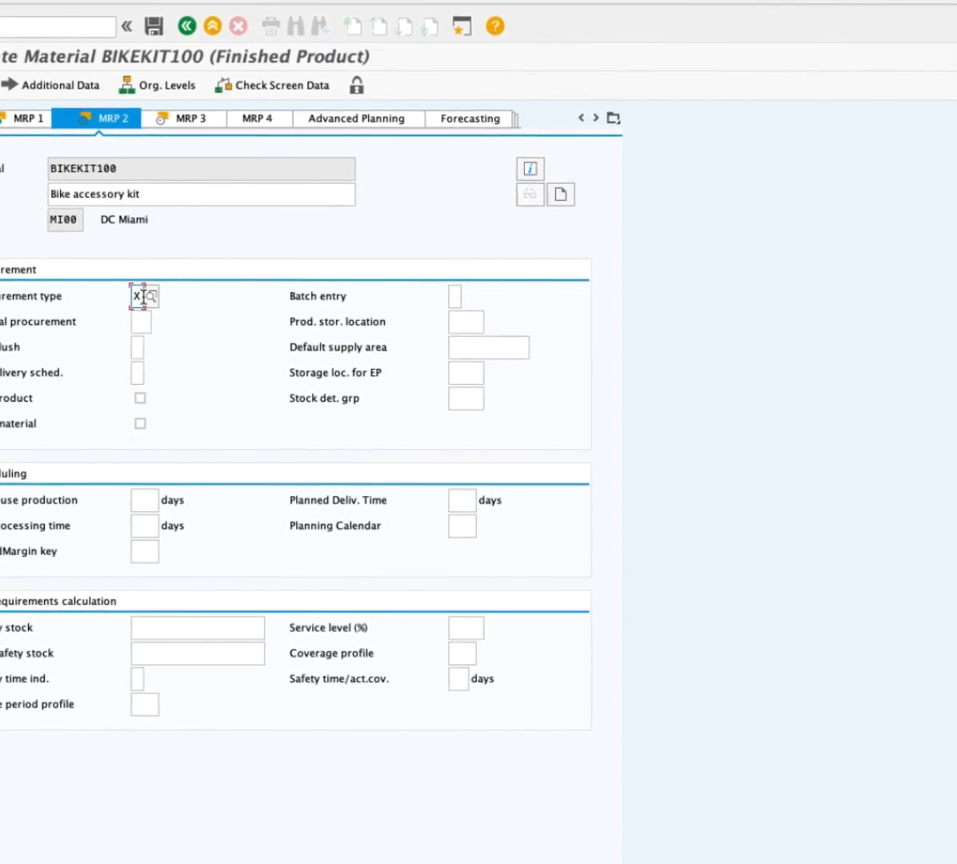
pyautogui.click(150, 297)
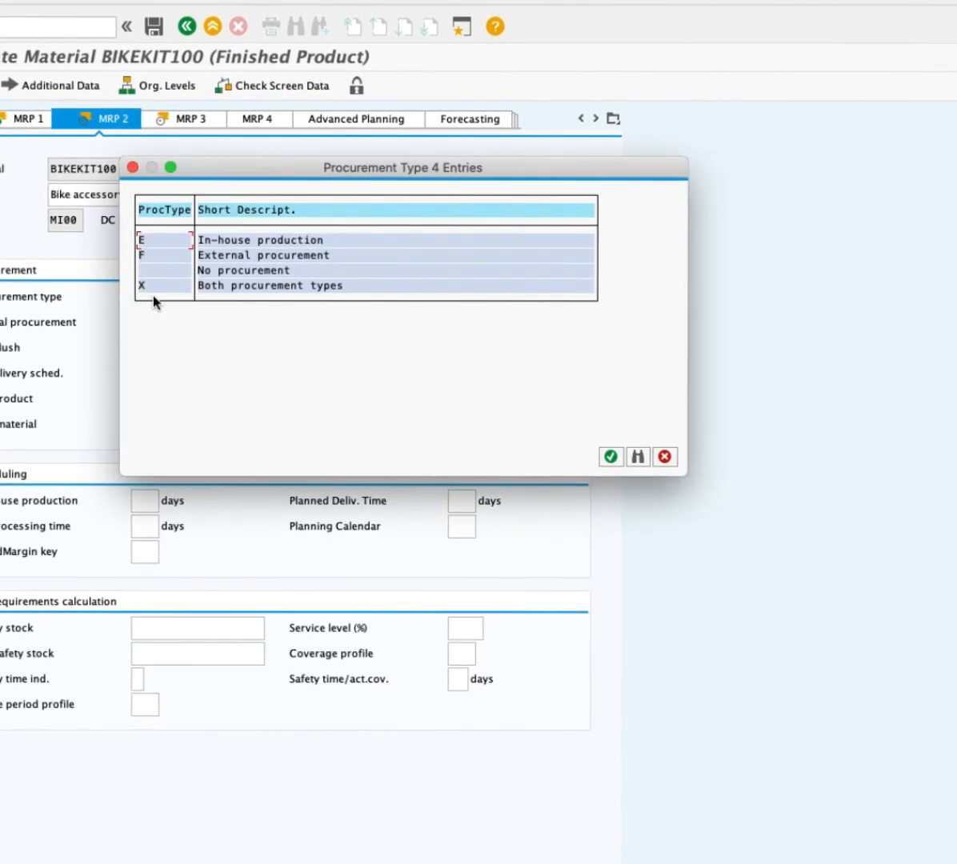
pyautogui.doubleClick(146, 244)
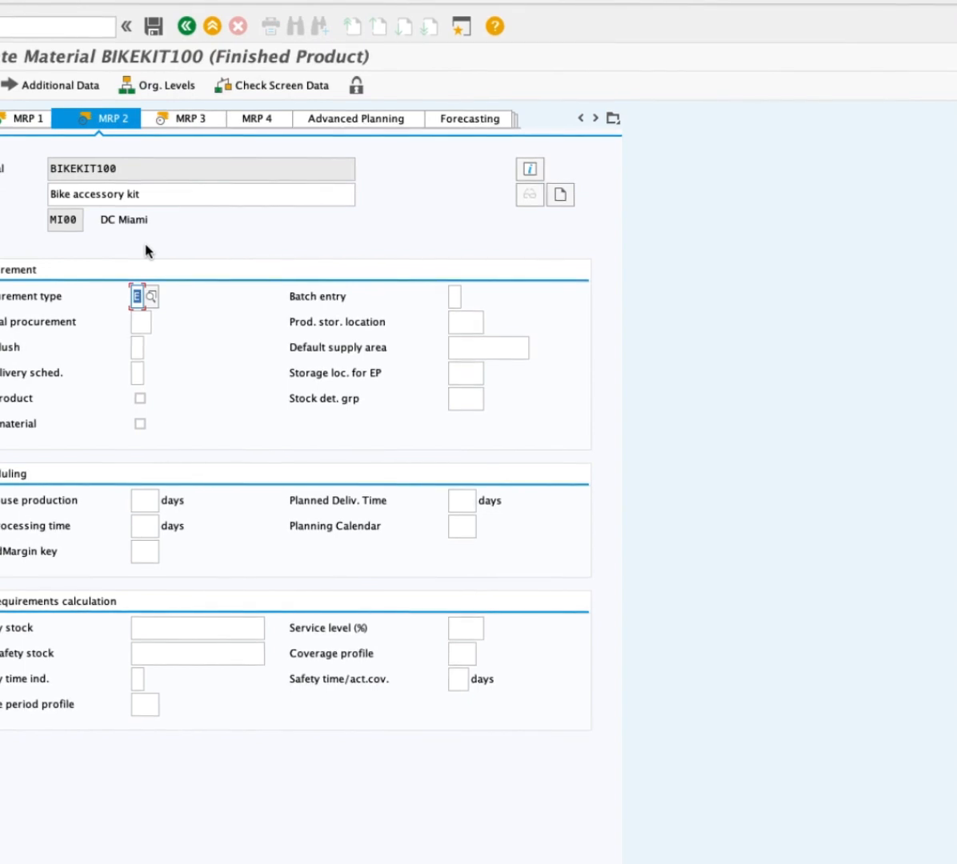
pyautogui.click(151, 504)
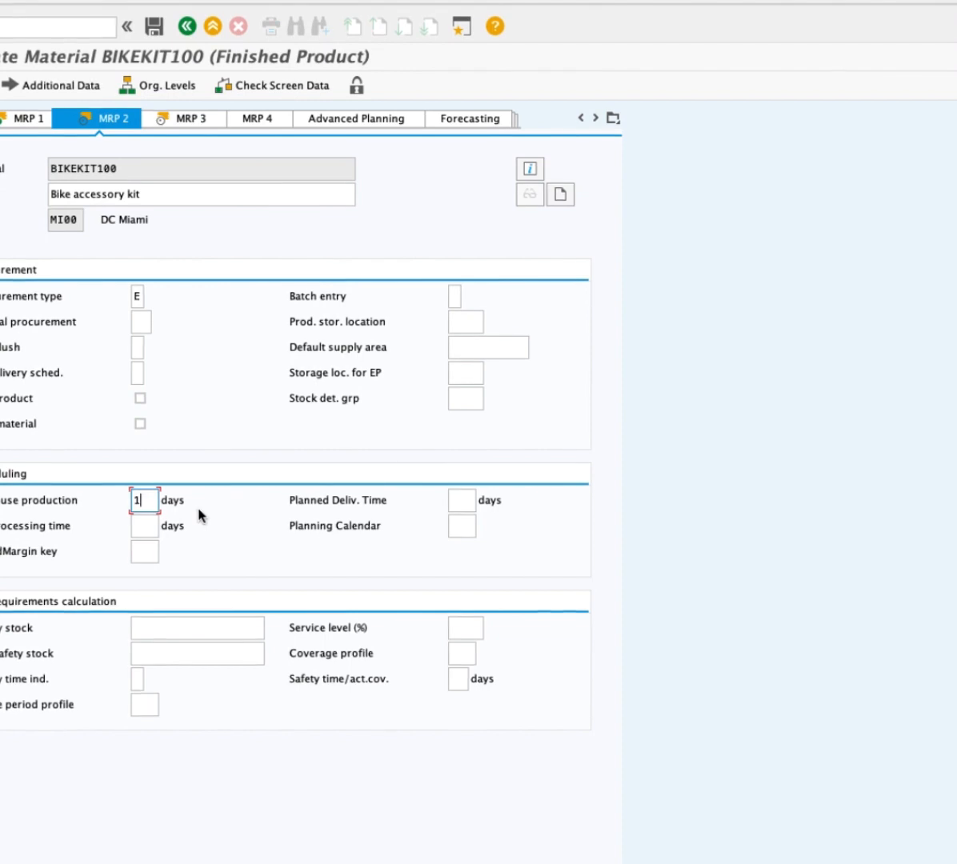
pyautogui.press('Return')
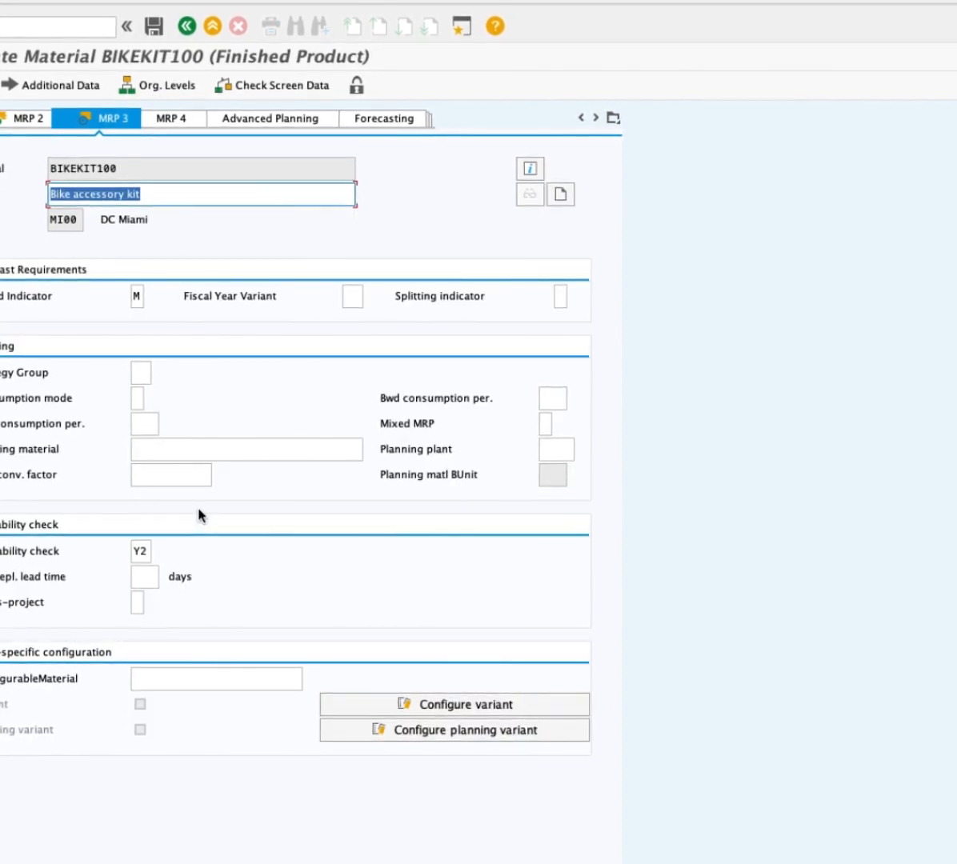
# - Assign the make-to-stock strategy group 10 in the MRP 3 view and continue to the work scheduling view
pyautogui.click(136, 374)
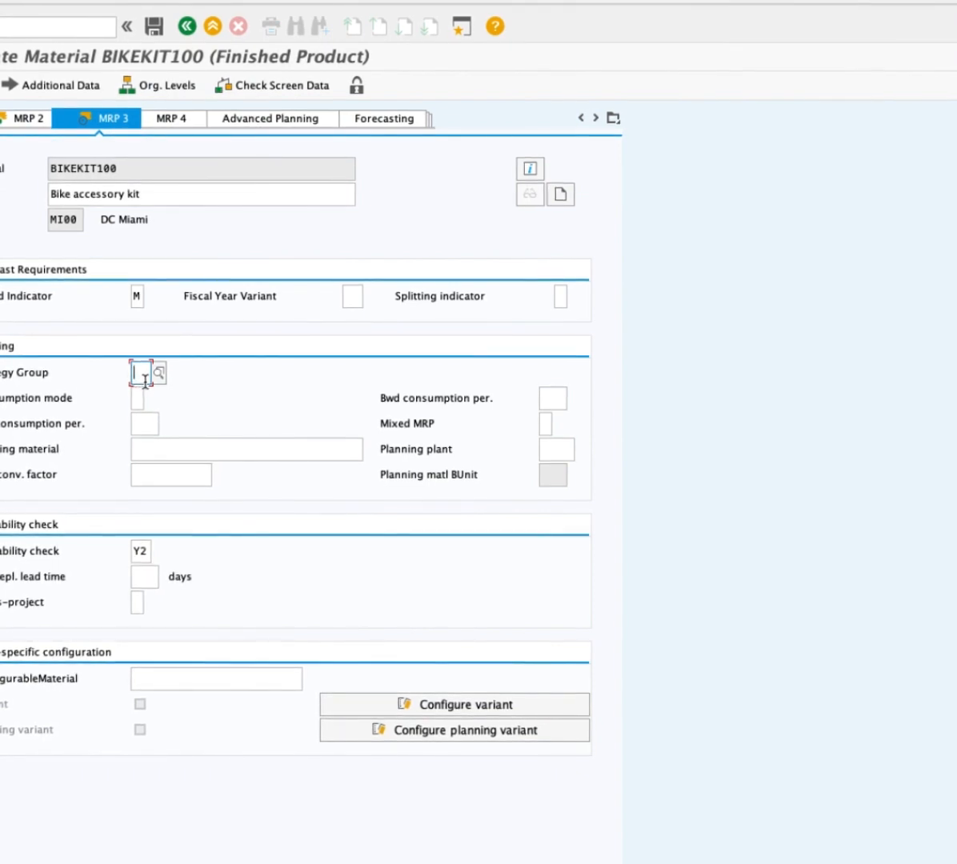
pyautogui.click(158, 373)
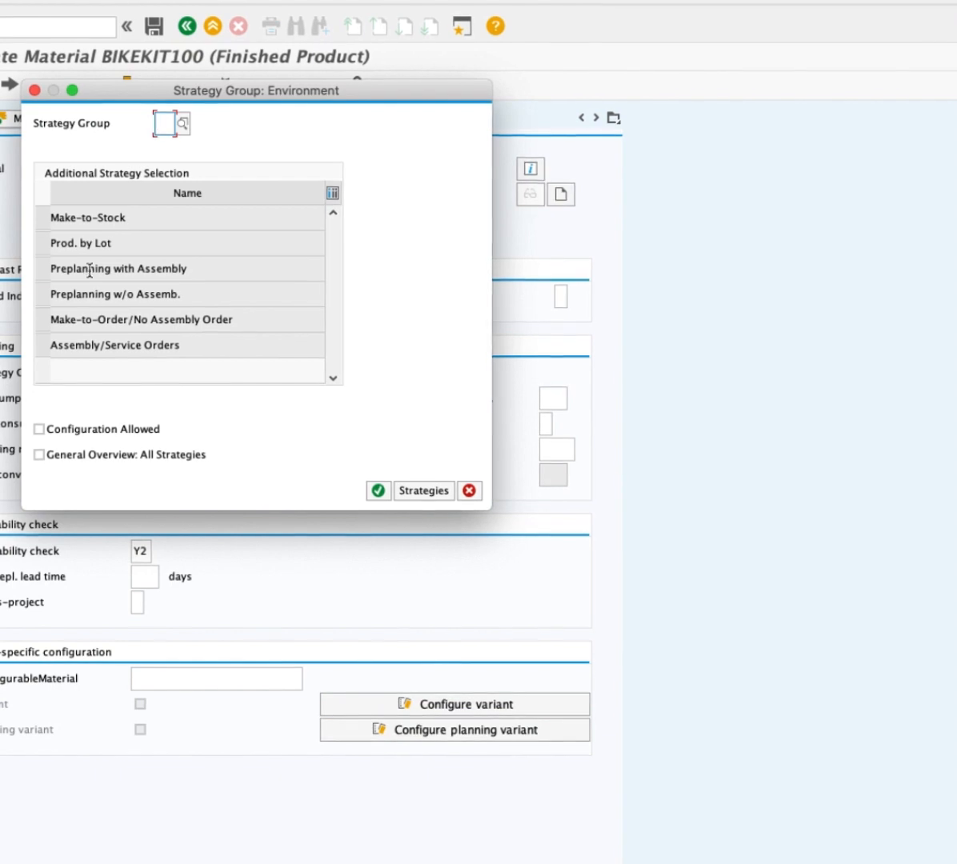
pyautogui.click(41, 227)
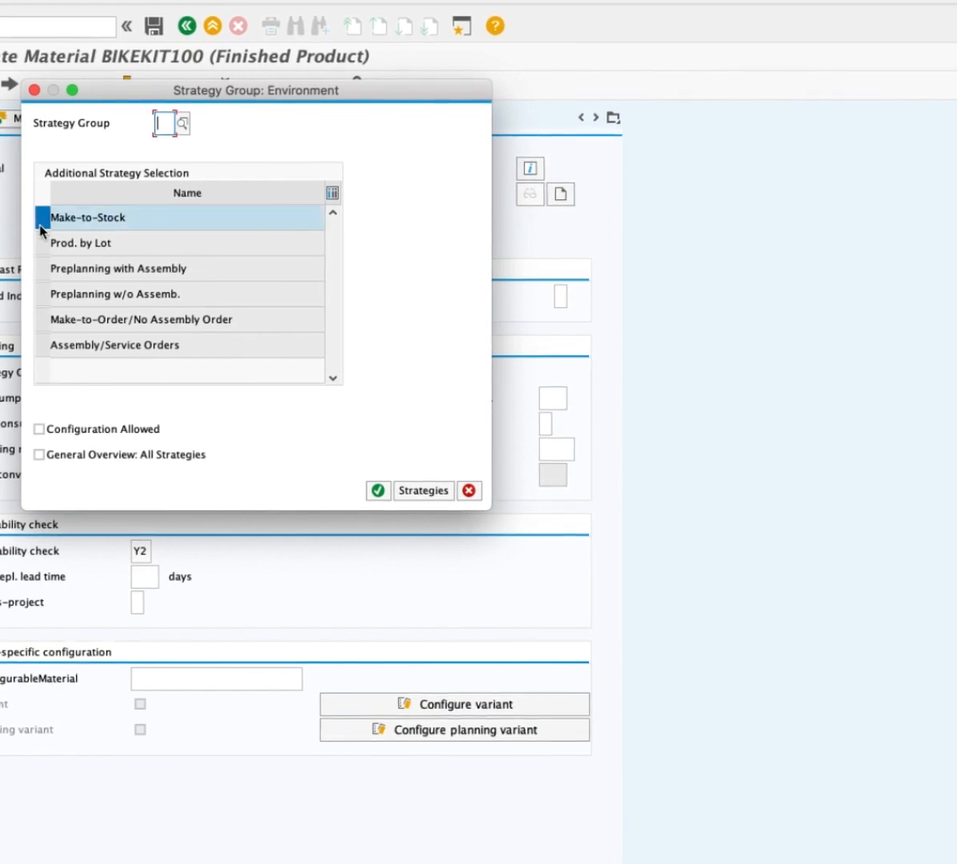
pyautogui.click(378, 492)
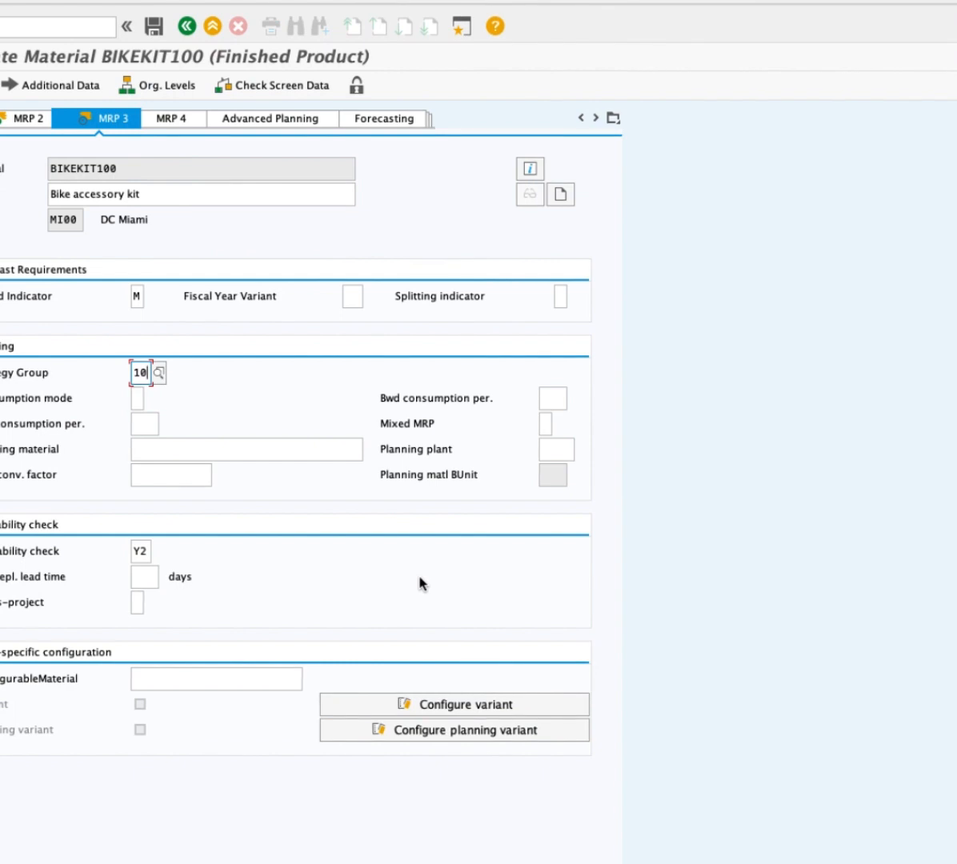
pyautogui.press('Return')
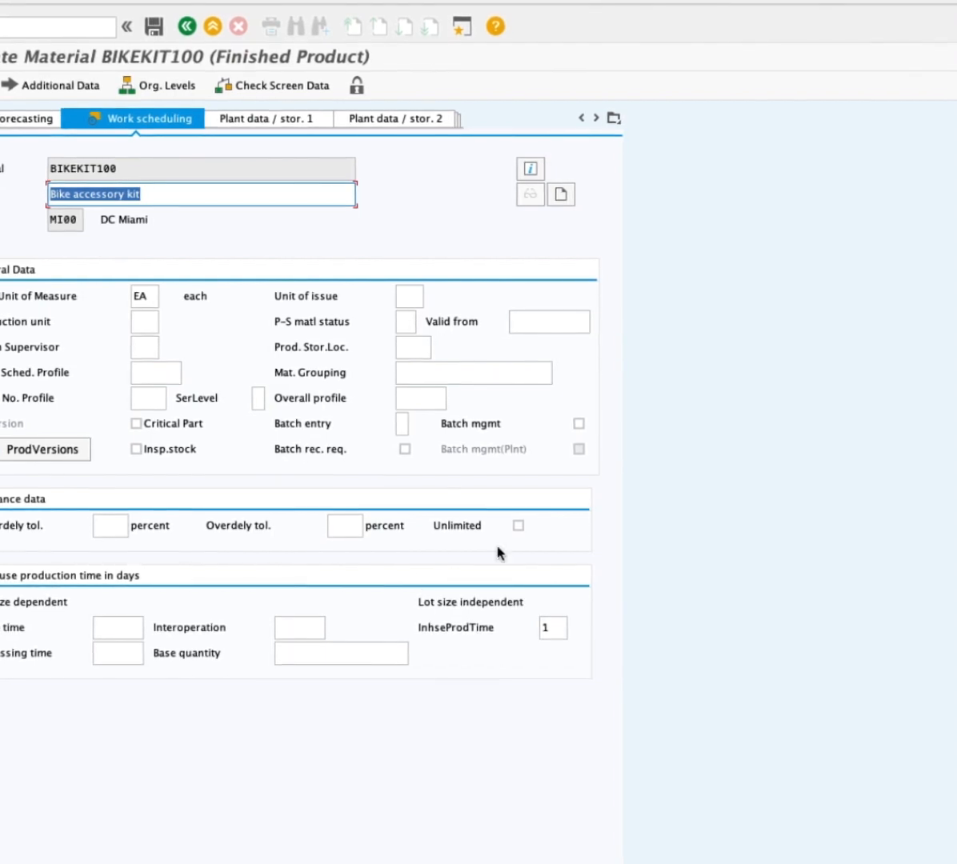
# - Set the production storage location to FG00 in the work scheduling view and continue to the Accounting 1 view
pyautogui.click(421, 351)
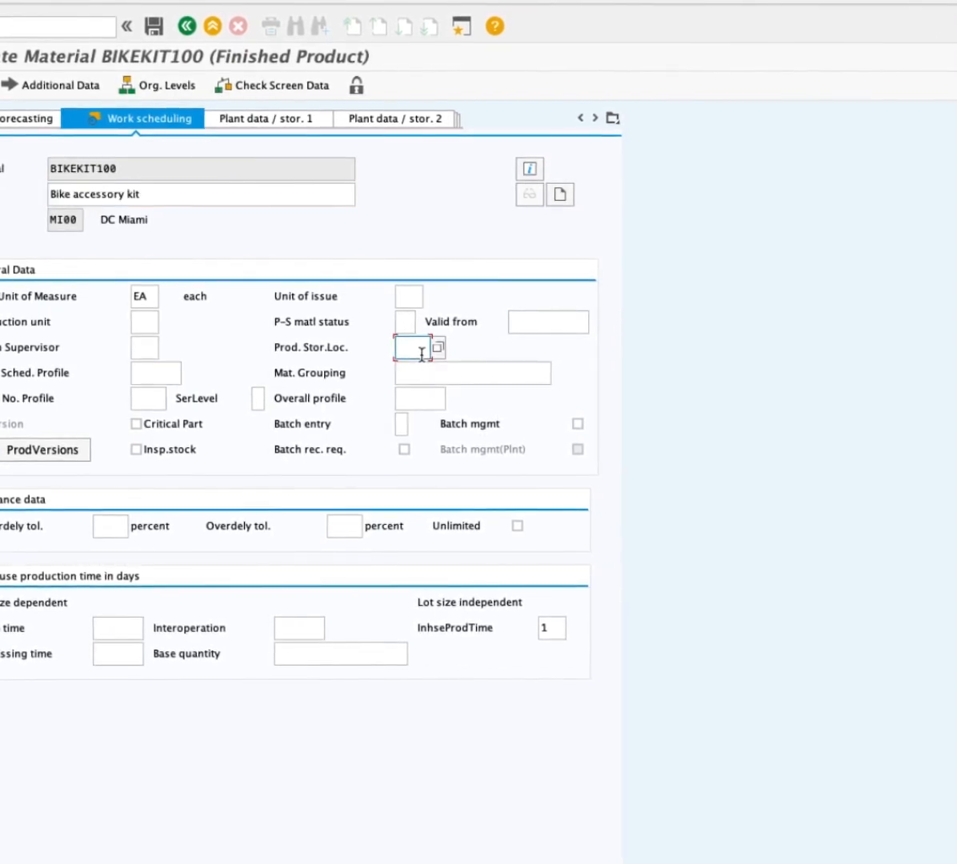
pyautogui.write('FG00')
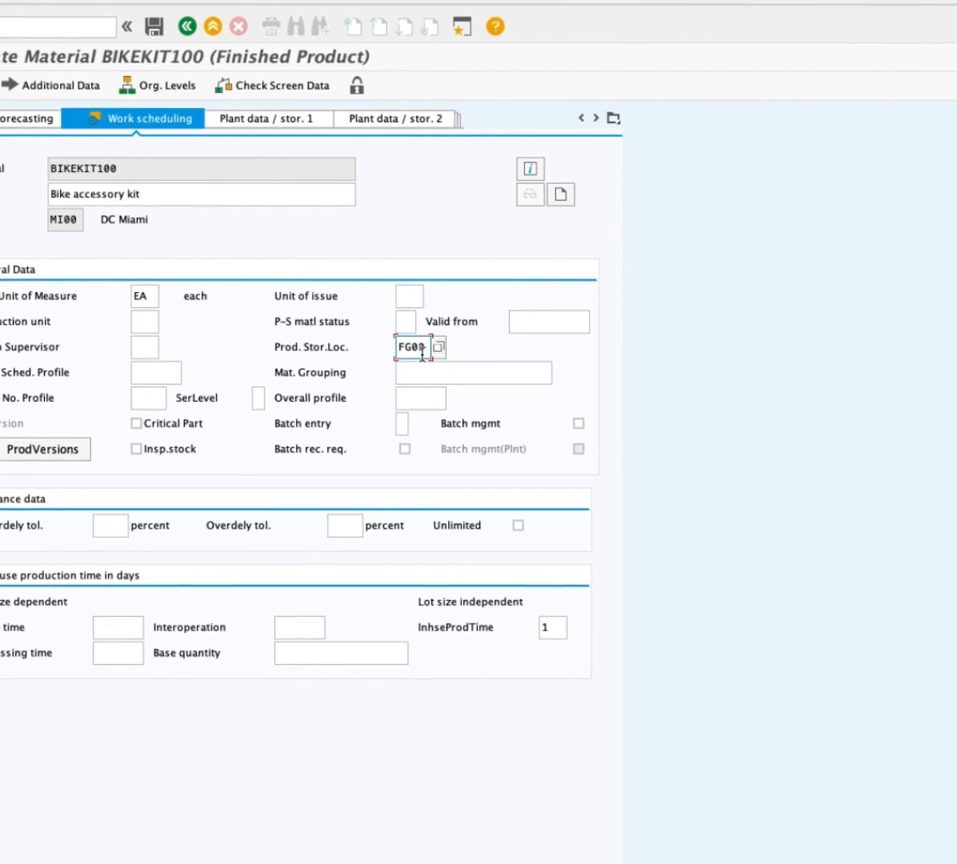
pyautogui.click(160, 400)
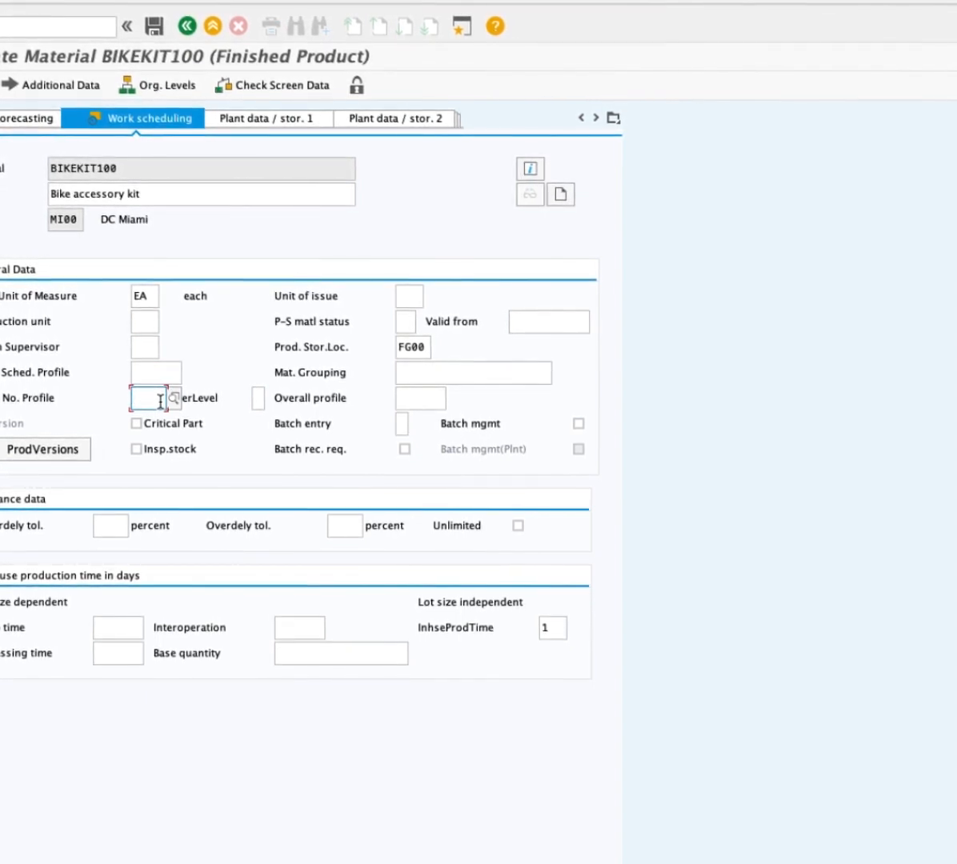
pyautogui.press('Return')
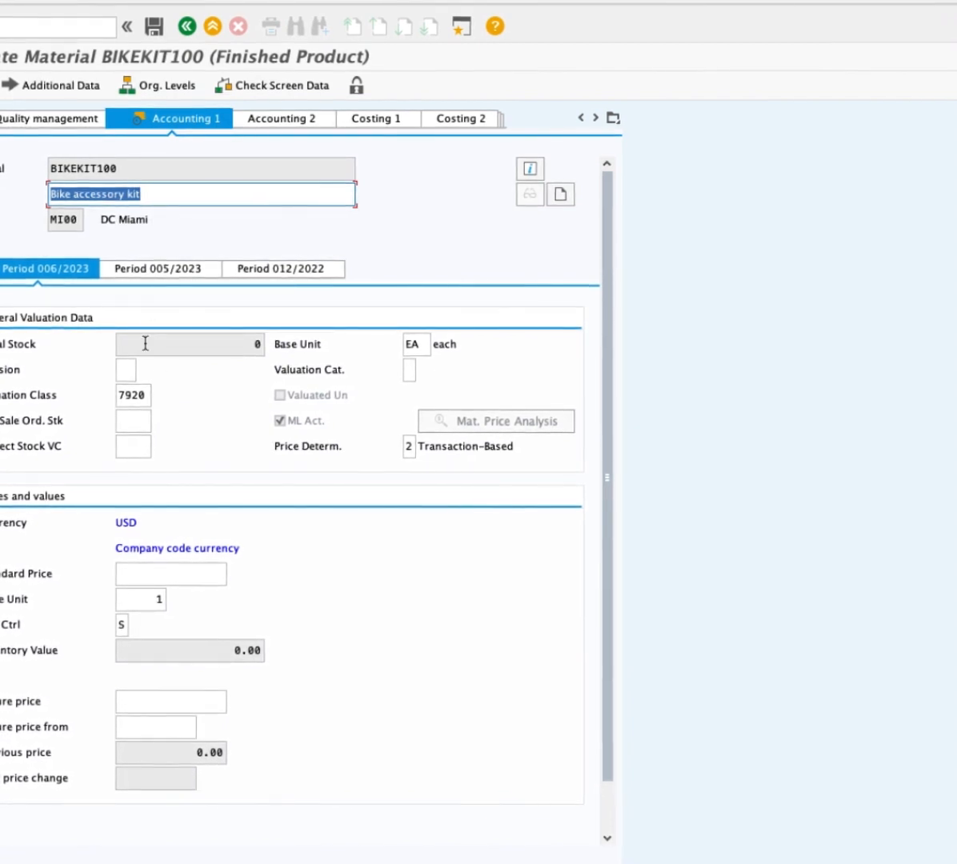
# - Assign the material to division AS (Accessories) in the Accounting 1 view
pyautogui.click(124, 370)
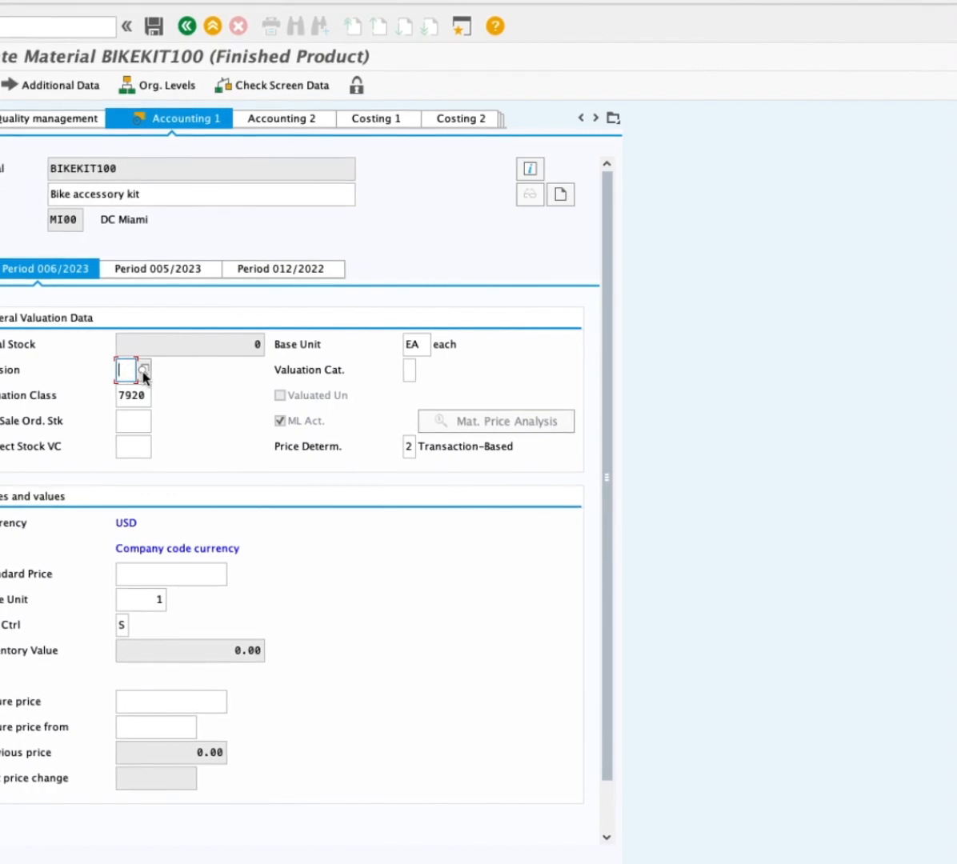
pyautogui.click(144, 371)
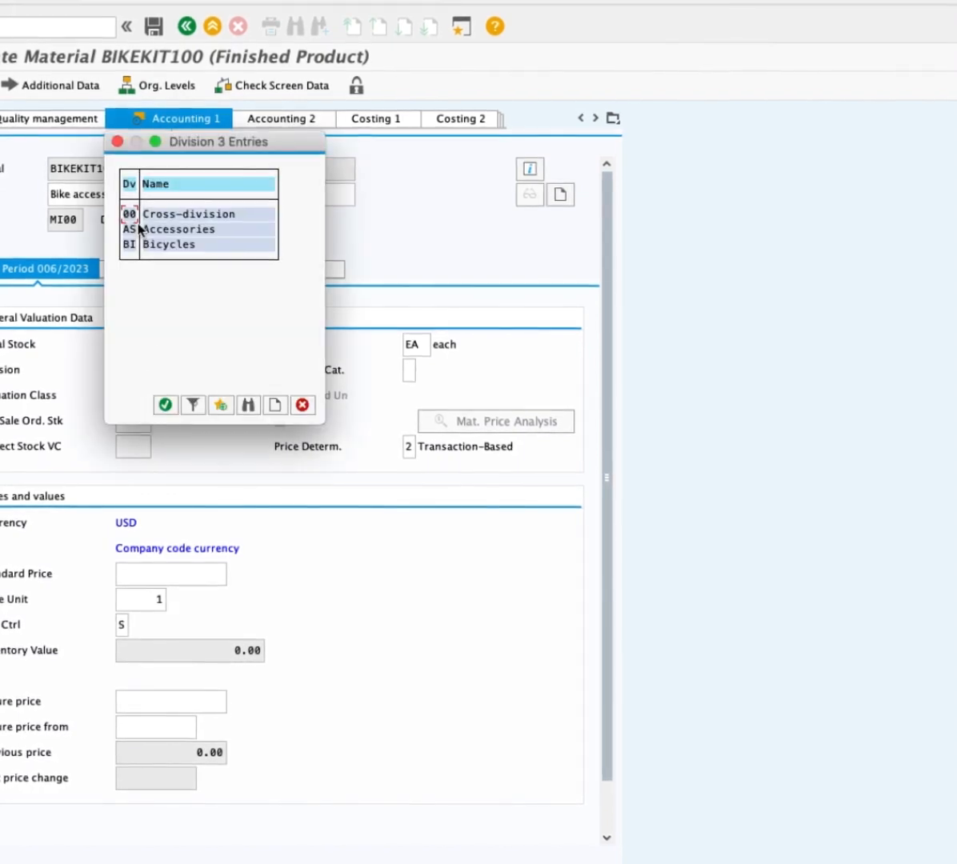
pyautogui.click(129, 230)
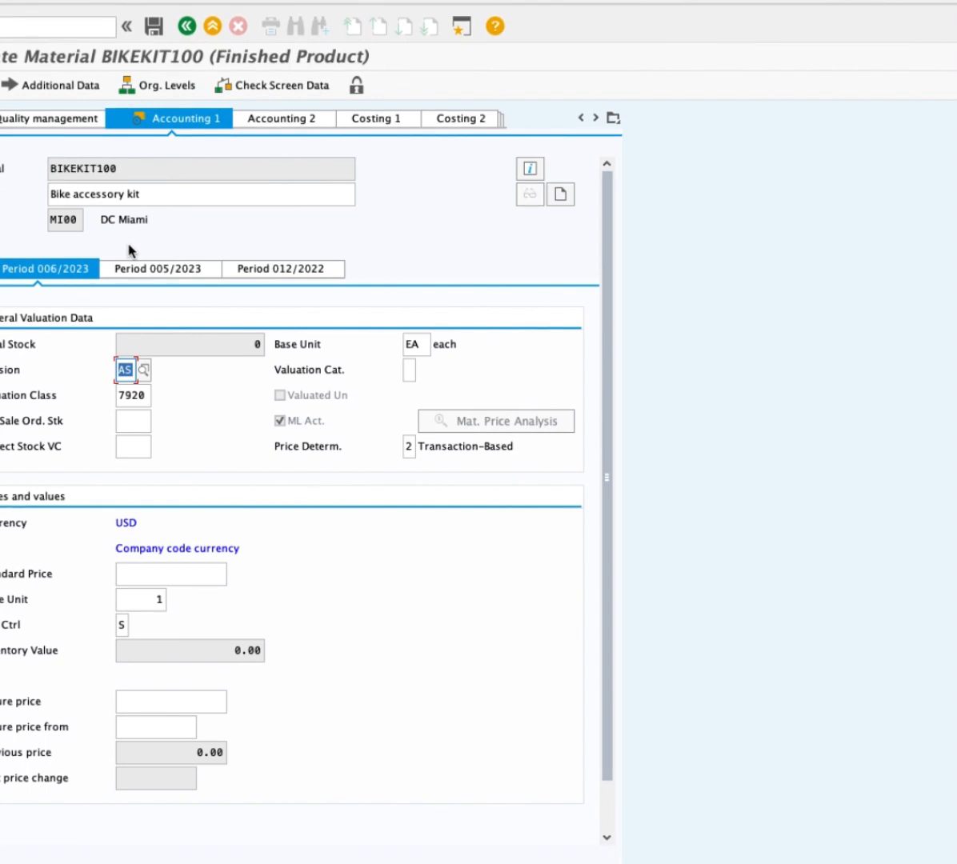
# - Set the standard price to 98 USD, keep price control S, and save the material master
pyautogui.click(148, 575)
pyautogui.write('98')
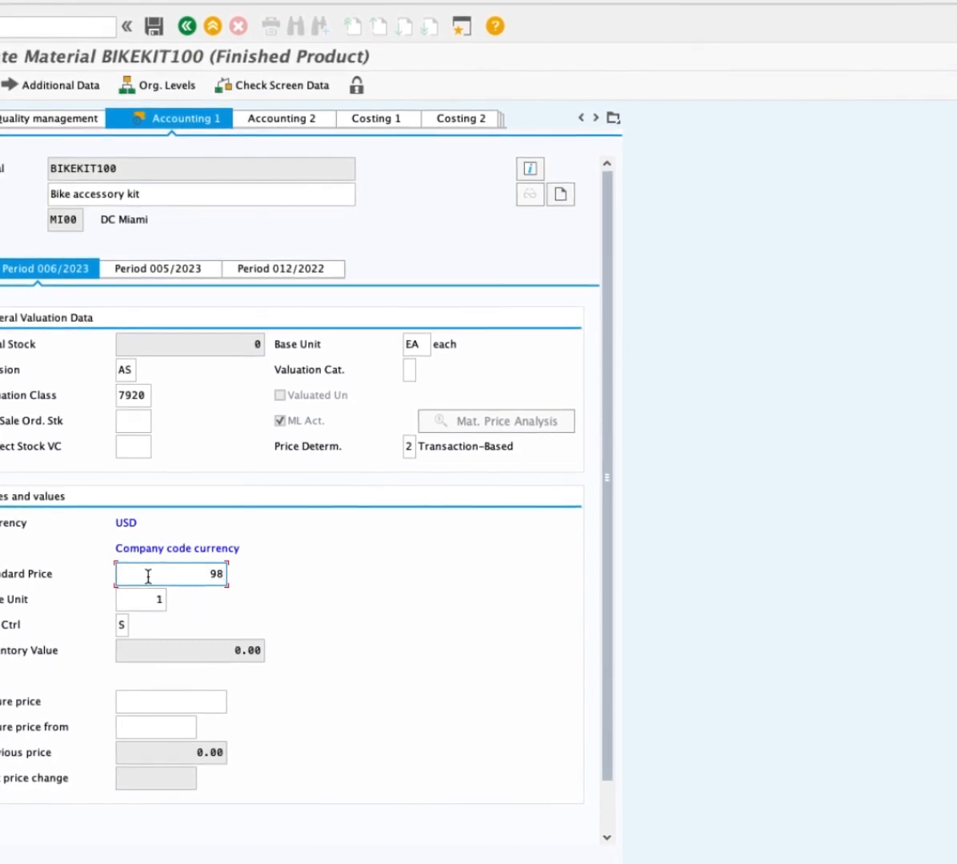
pyautogui.click(125, 625)
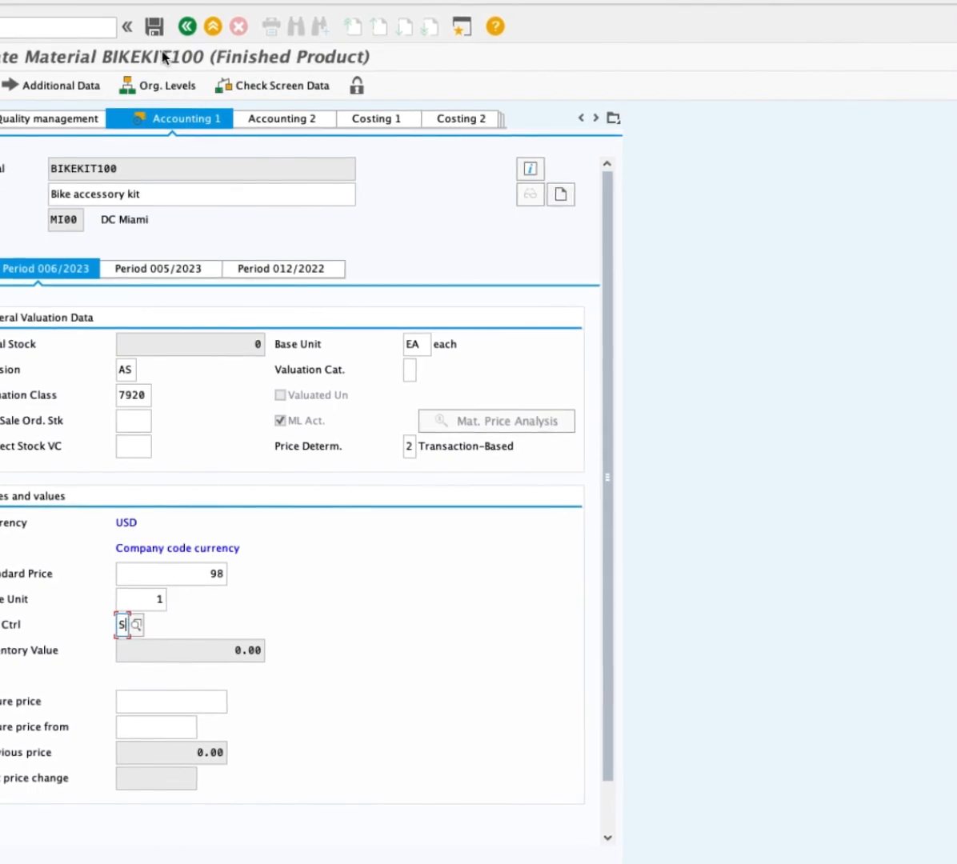
pyautogui.click(154, 27)
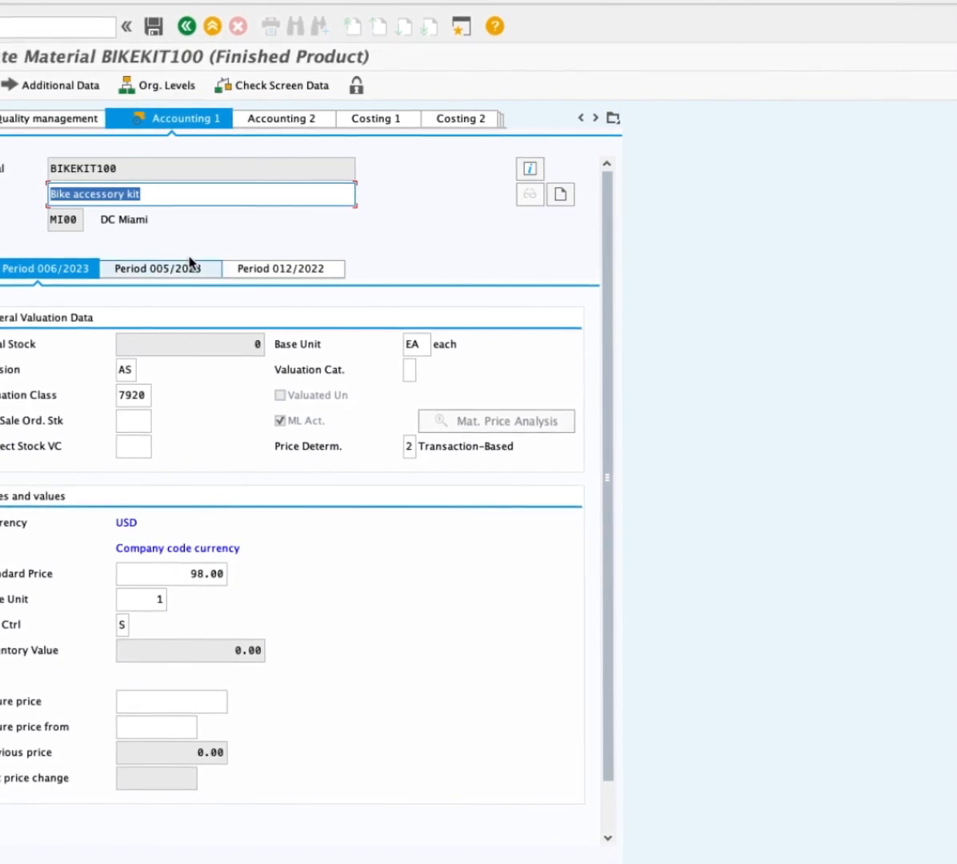
pyautogui.click(157, 32)
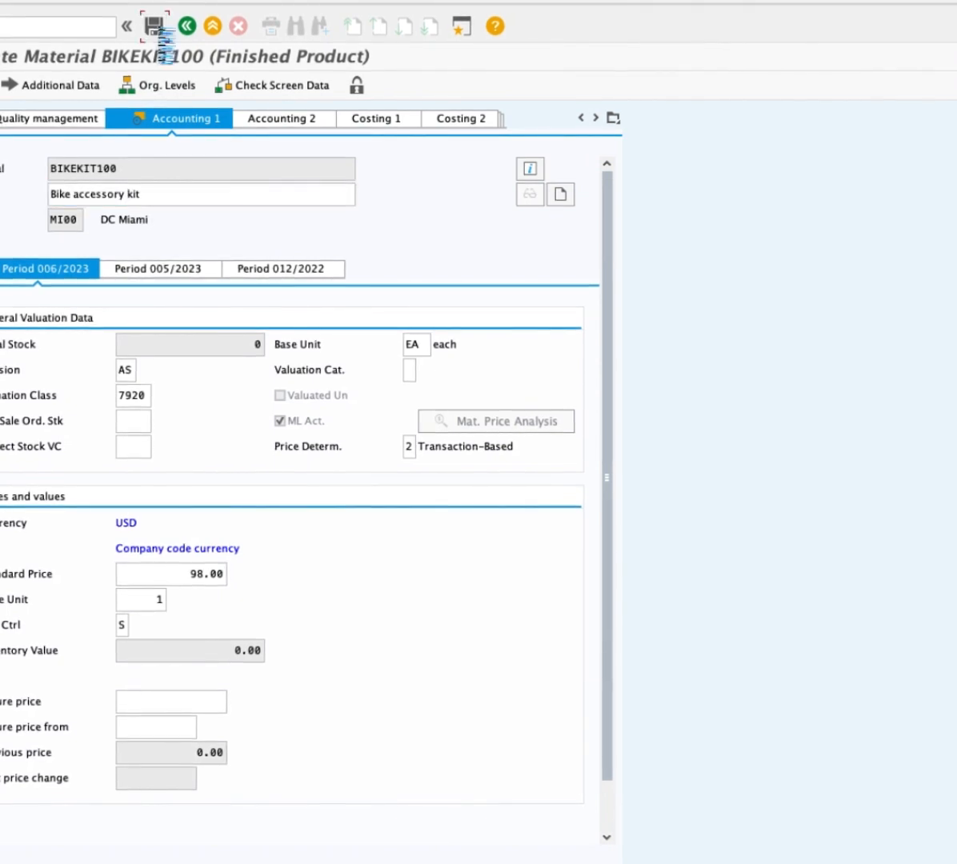